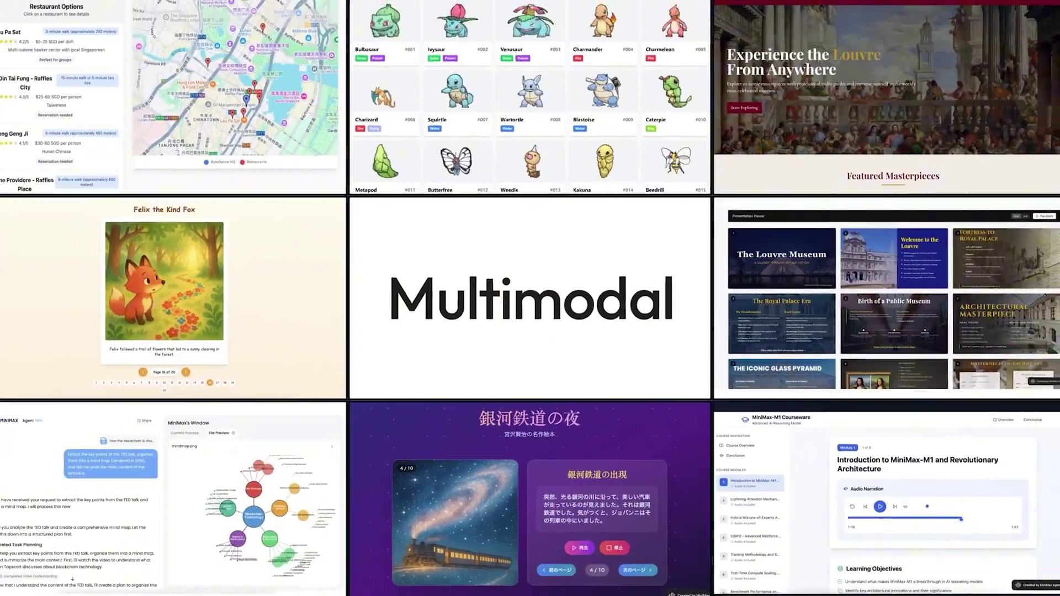
Step: Complete the prompt for a classical, exquisite virtual Louvre tour website and run it
scroll(530, 298, "down", 10)
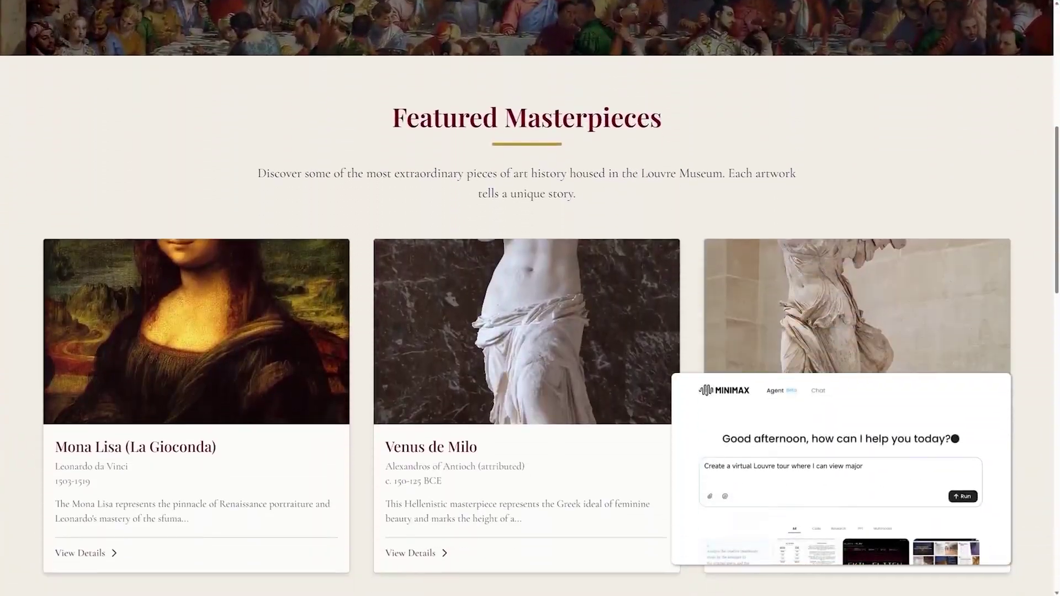
scroll(530, 298, "down", 6)
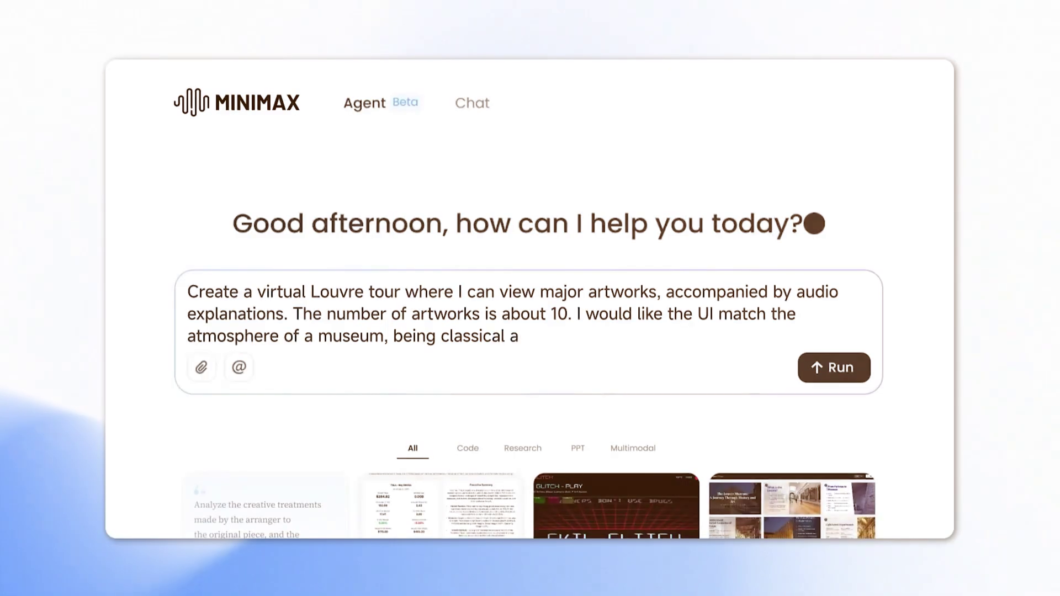
type("nd exquisite.")
left_click(833, 367)
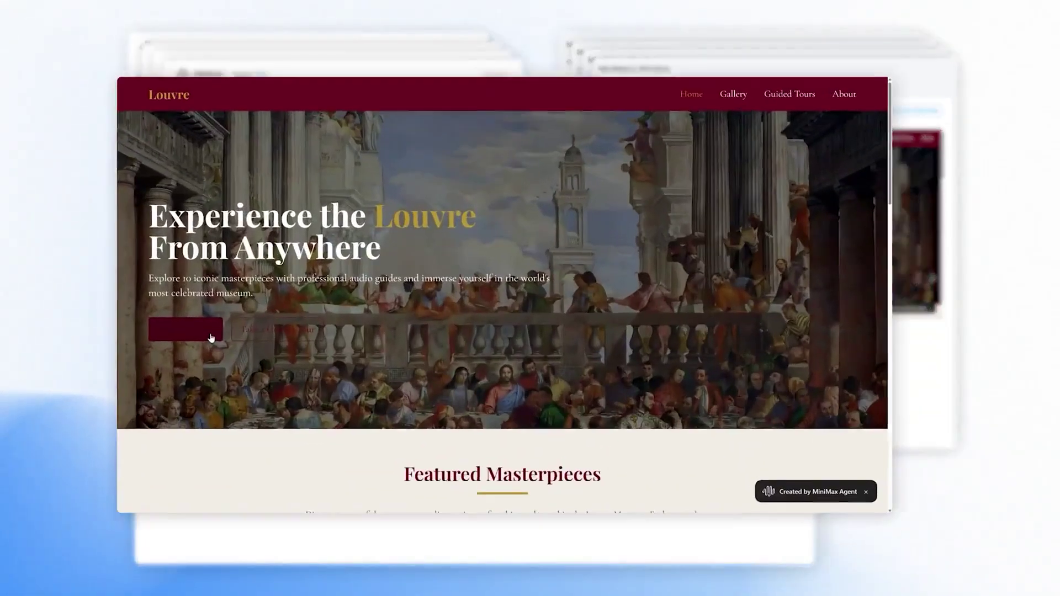
Step: Open the Mona Lisa page from the Gallery and play its audio guide
left_click(211, 331)
scroll(197, 338, "down", 5)
left_click(203, 331)
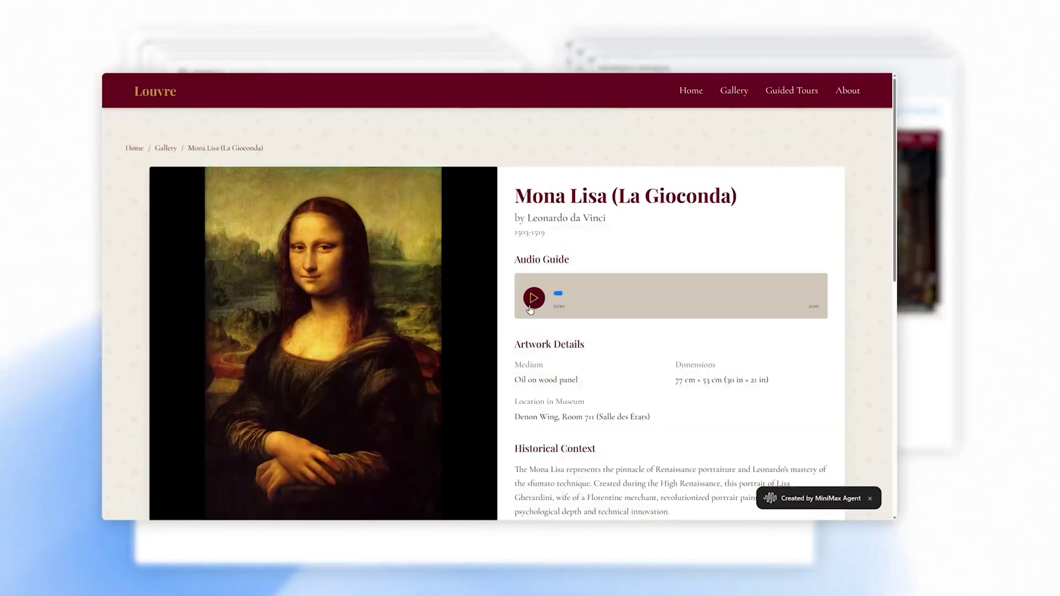
left_click(530, 308)
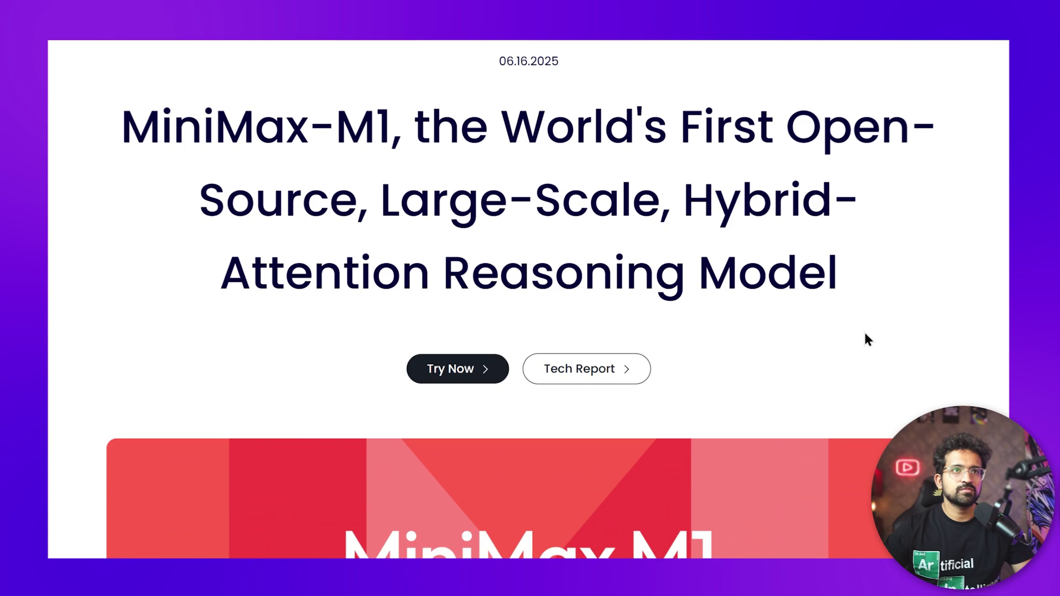
Step: Scroll the MiniMax-M1 blog post past the banner down to the benchmark chart
scroll(866, 332, "down", 3)
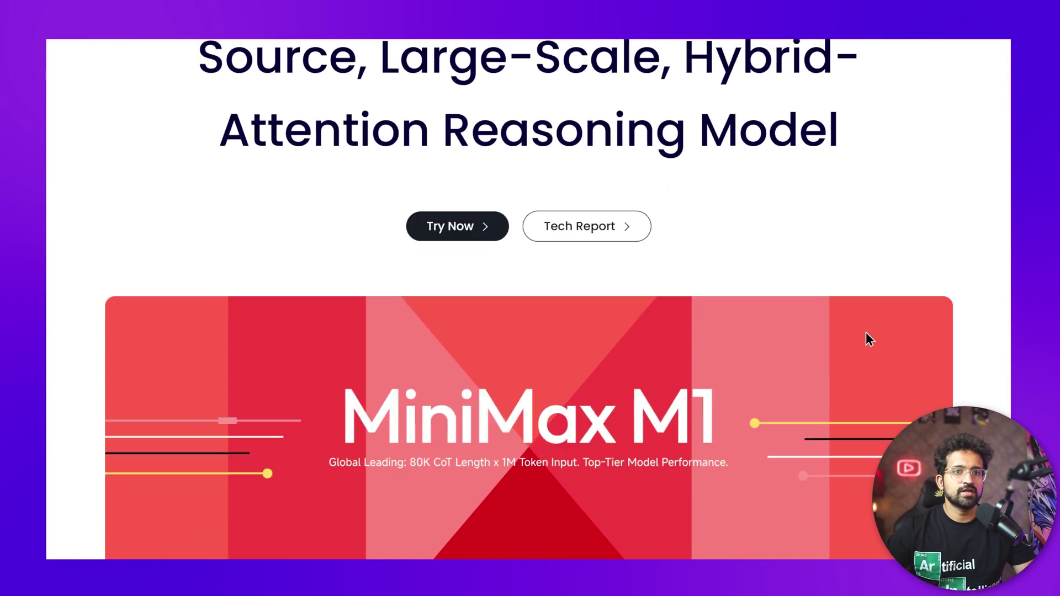
scroll(866, 332, "down", 10)
scroll(865, 330, "up", 15)
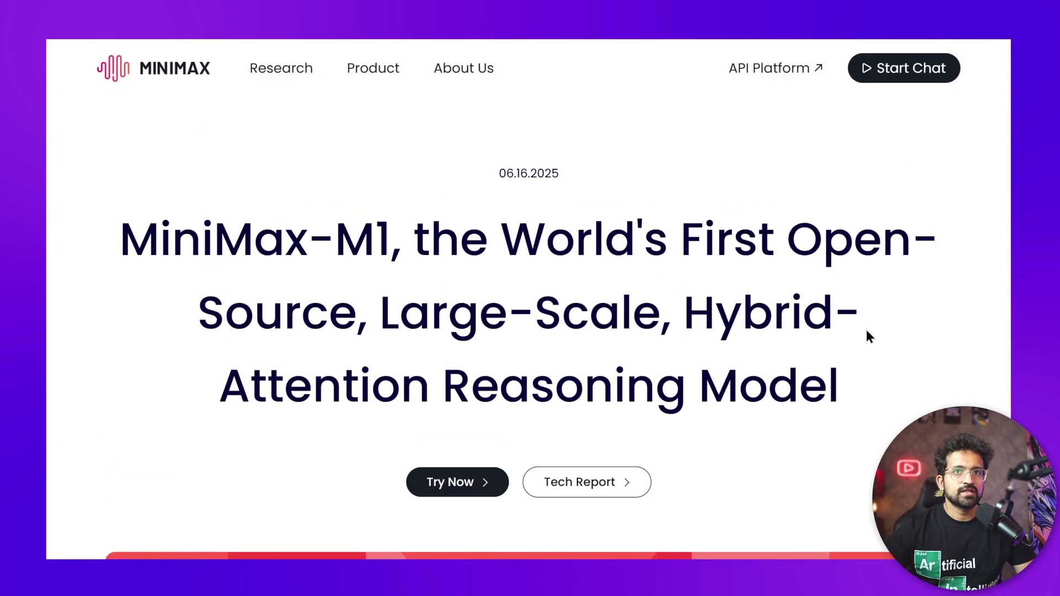
scroll(866, 332, "down", 1)
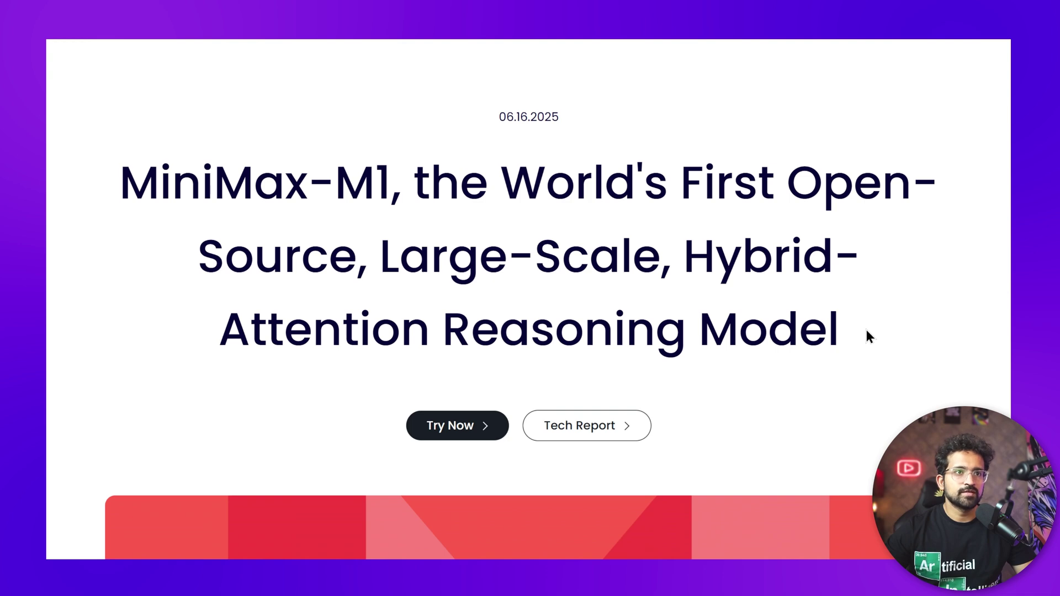
scroll(866, 337, "down", 5)
scroll(866, 336, "down", 9)
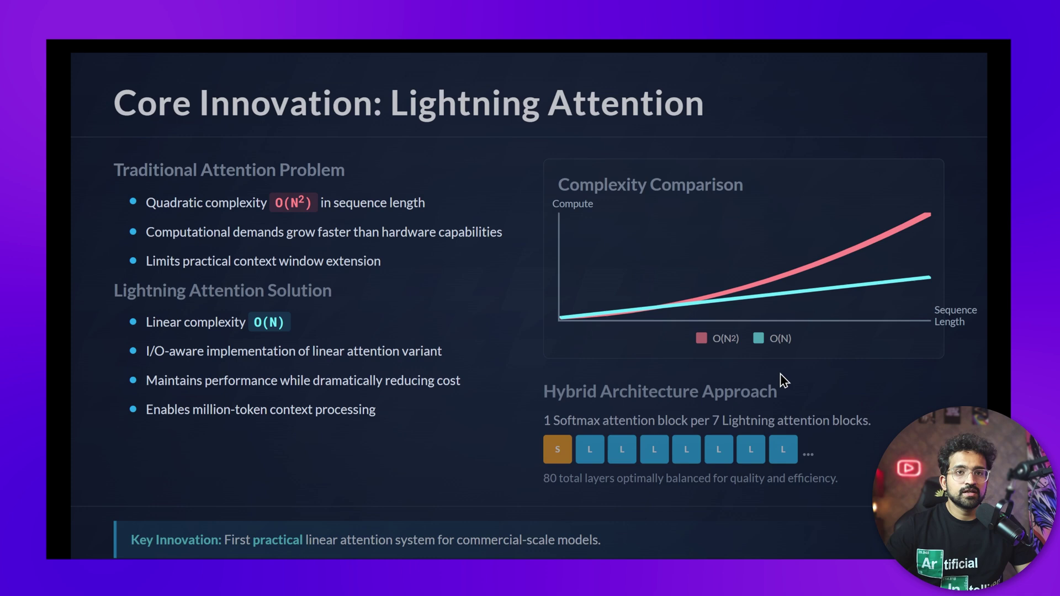
Step: Exit fullscreen, highlight the 512 H800s and $534,700 figures, then scroll to the benchmark table
key("Escape")
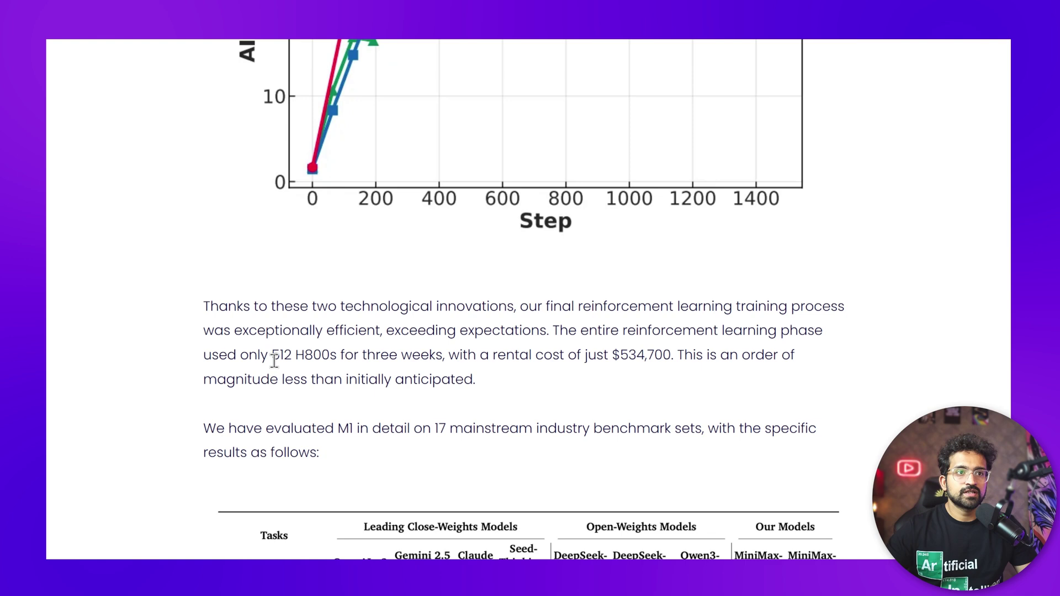
left_click_drag(271, 355, 338, 374)
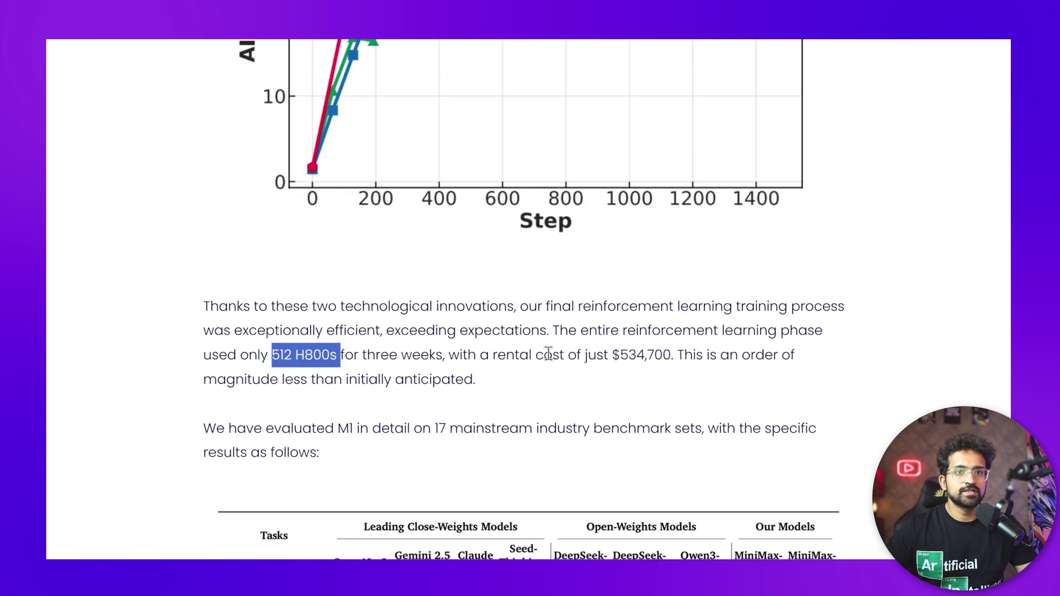
left_click_drag(612, 356, 676, 355)
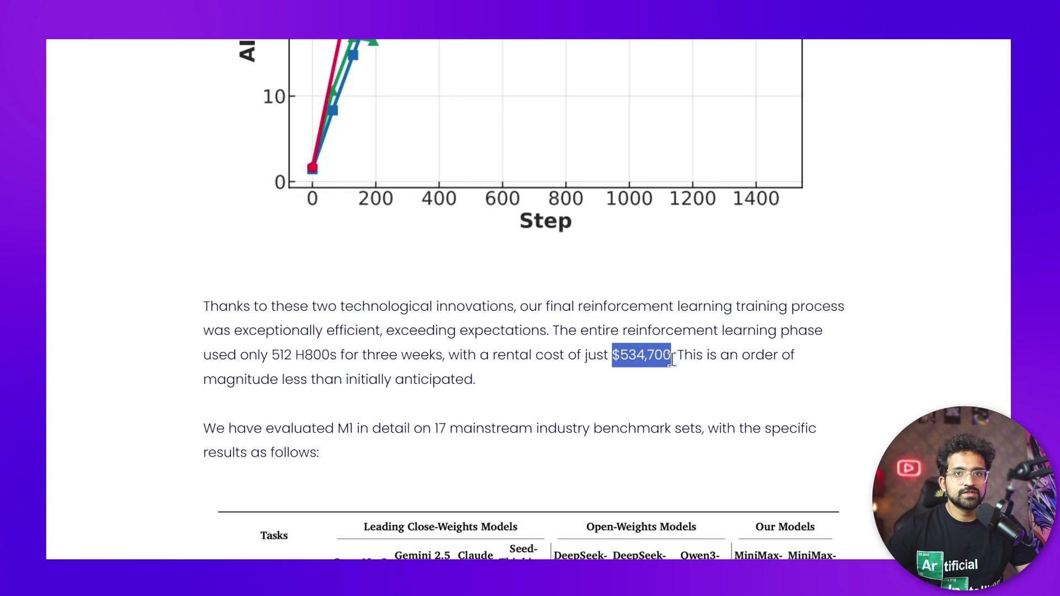
left_click(796, 390)
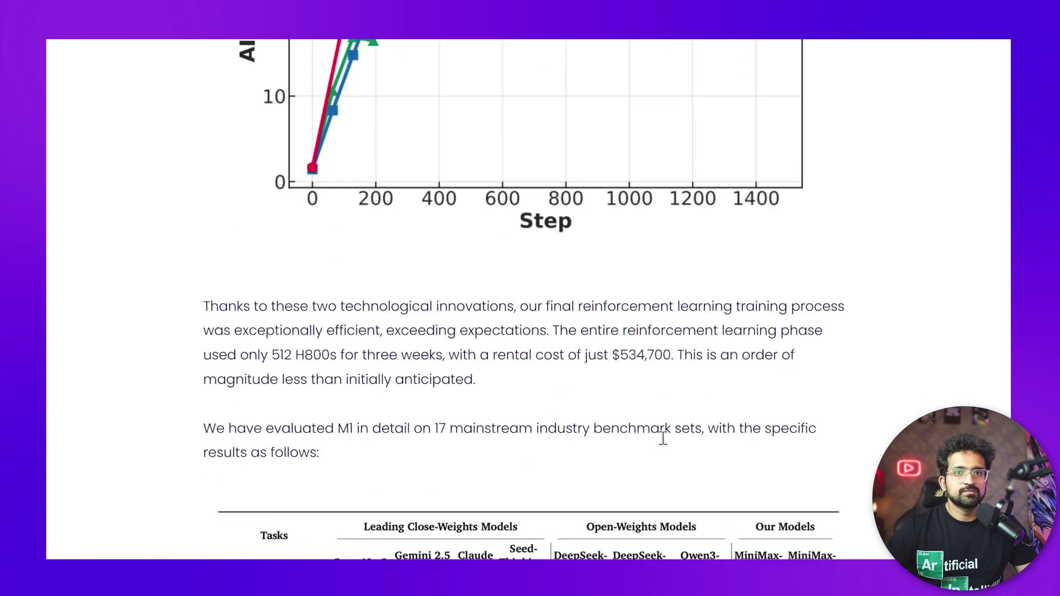
scroll(662, 433, "down", 5)
scroll(664, 439, "down", 3)
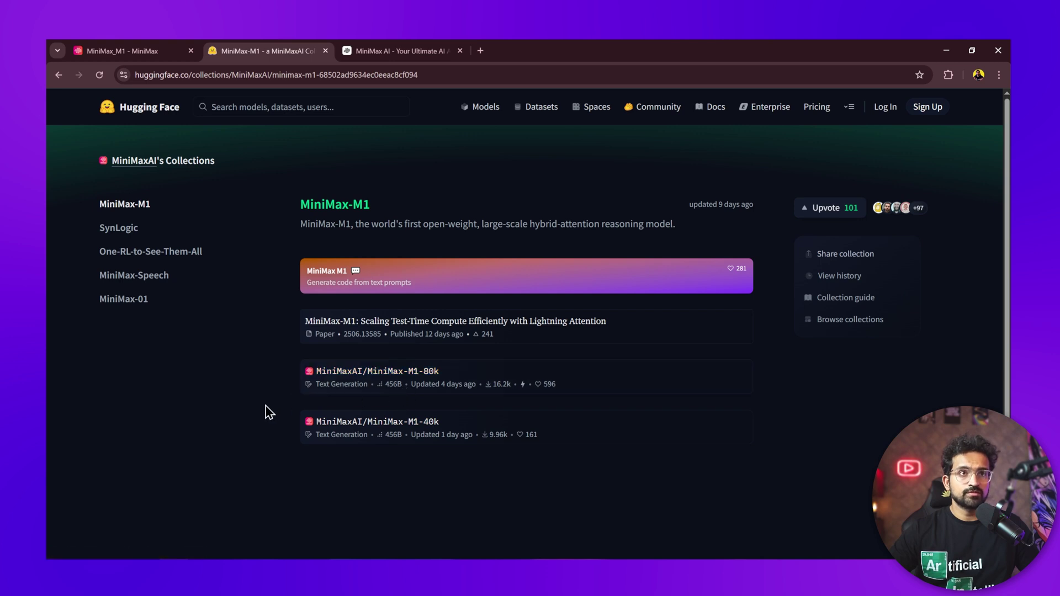
Step: Switch to the chat.minimax.io tab showing an empty new chat
key("ctrl+Tab")
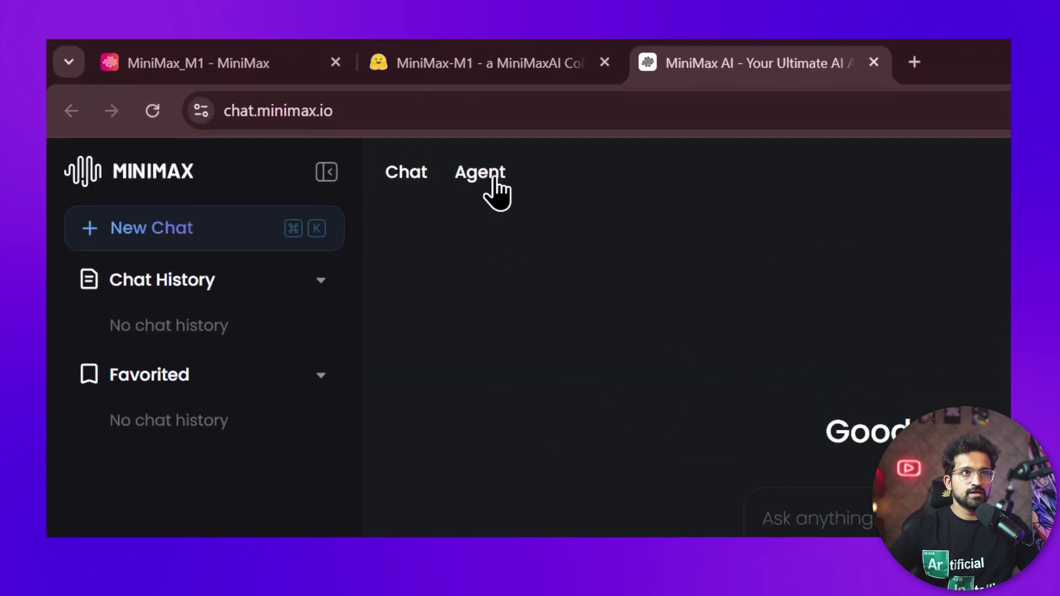
Step: Check the 5000-credit balance in the Agent workspace, then open the lady gaga fan page replay
left_click(494, 180)
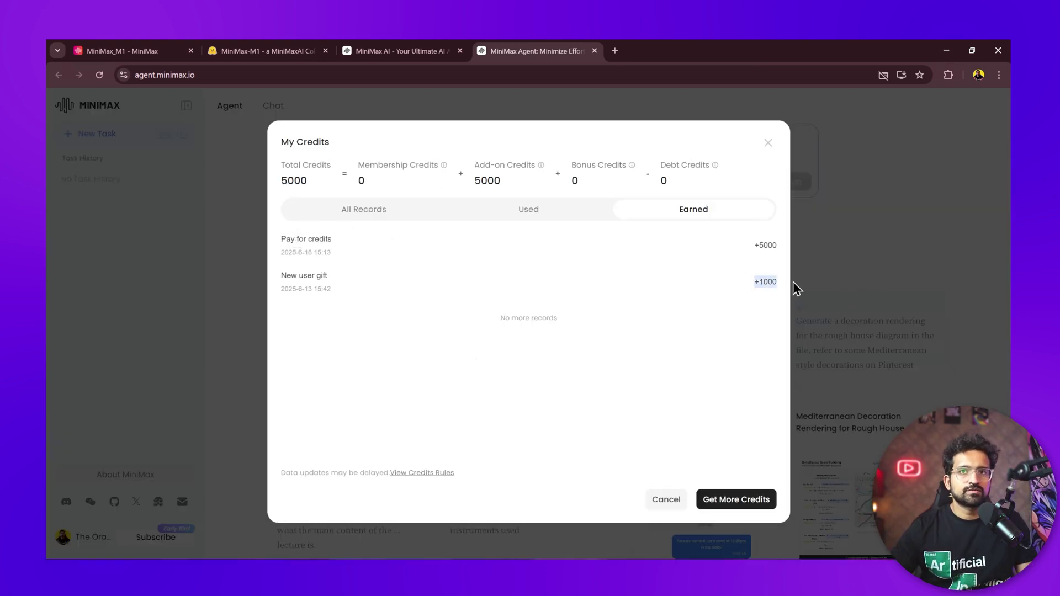
left_click(760, 244)
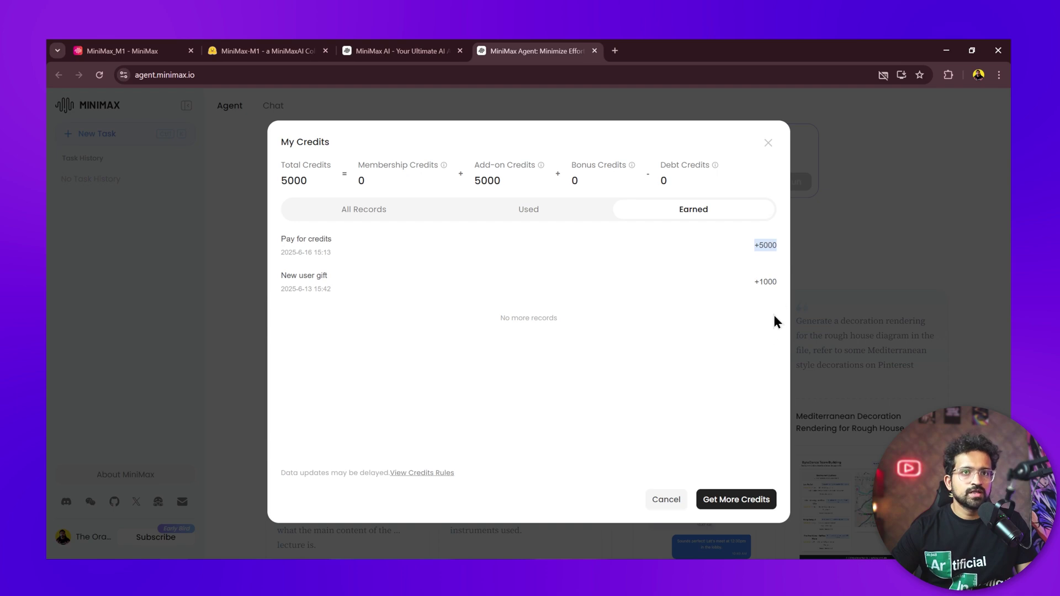
left_click(671, 500)
left_click(675, 505)
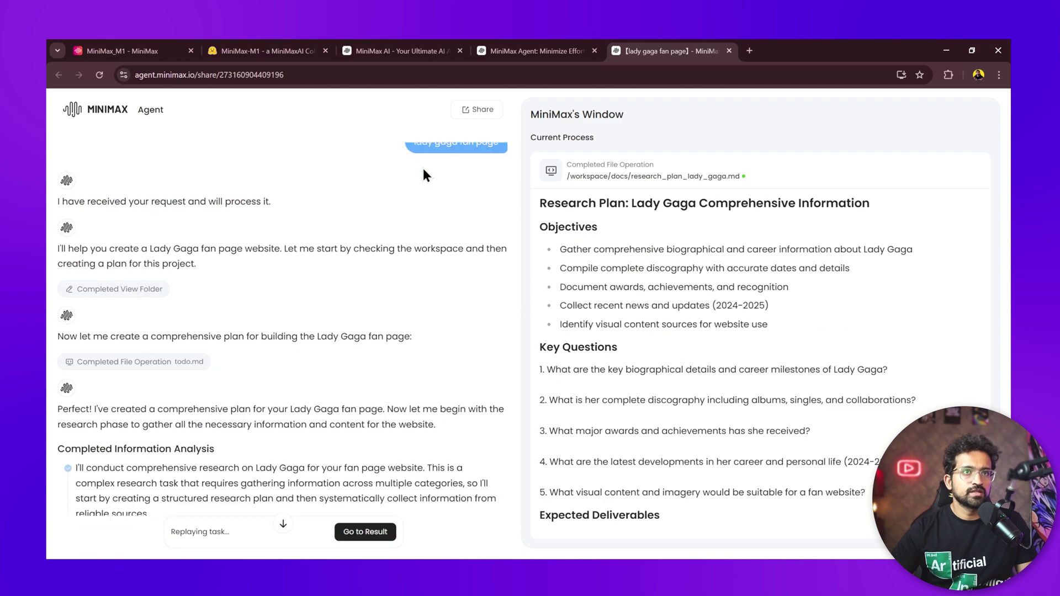
Step: Open the finished Lady Gaga fan site from the replay in a new tab
scroll(366, 144, "up", 3)
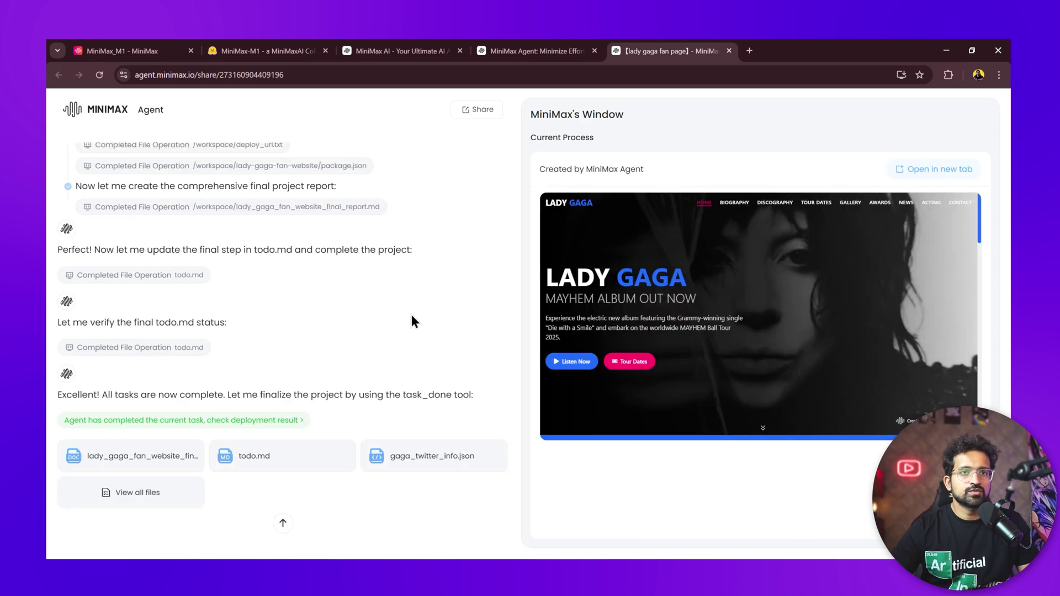
left_click(923, 171)
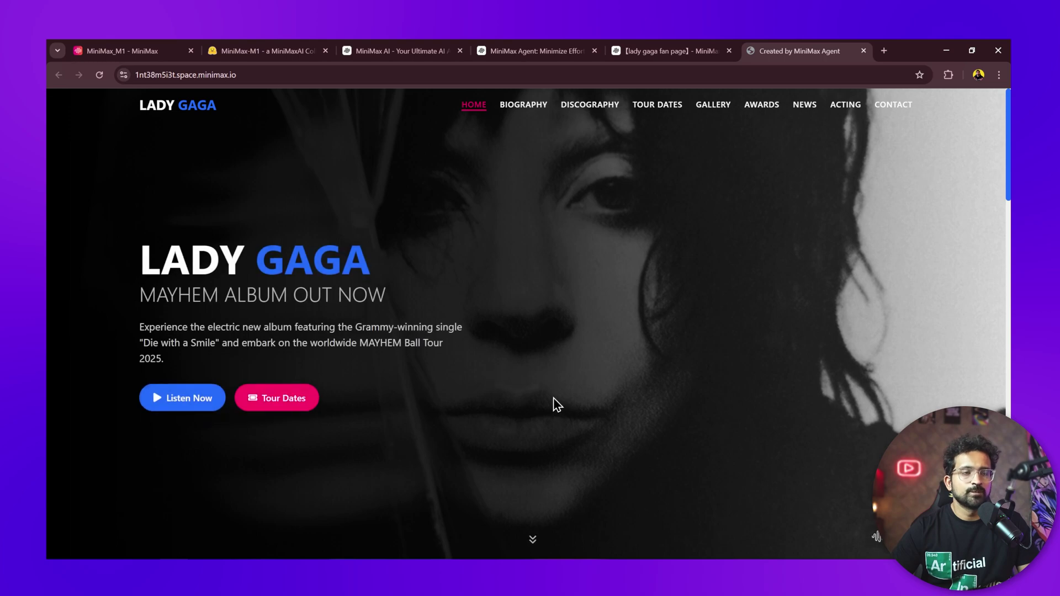
Step: Scroll through the Lady Gaga fan site's home page
scroll(535, 376, "down", 5)
scroll(535, 375, "down", 12)
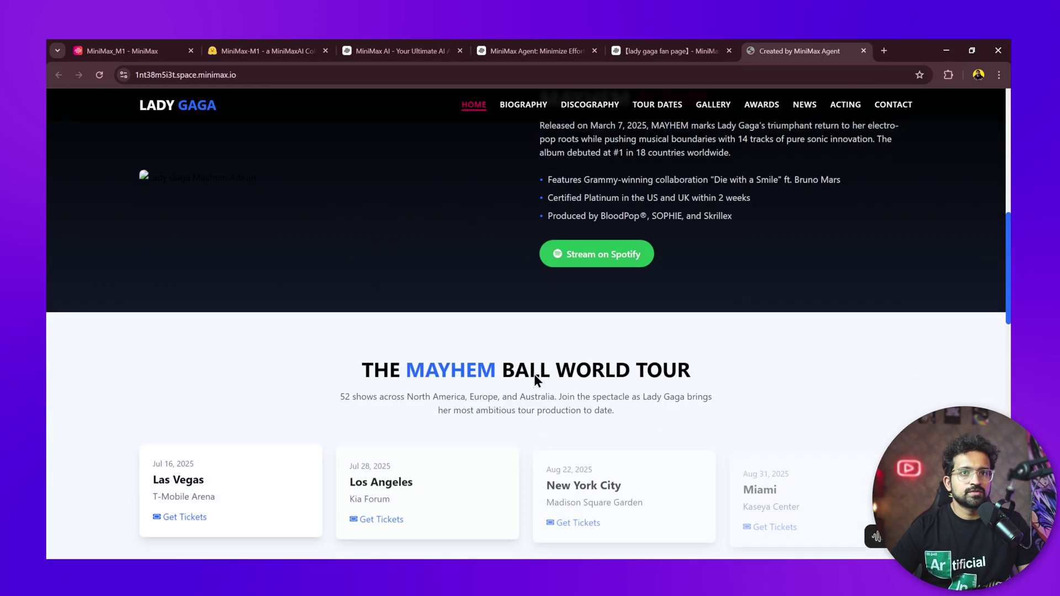
scroll(535, 375, "up", 15)
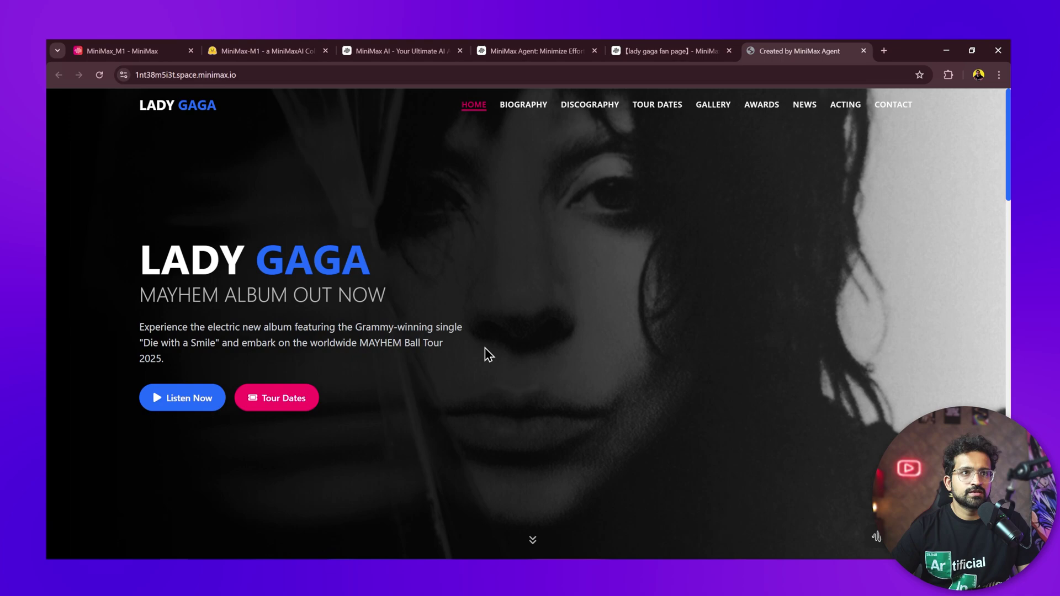
scroll(533, 376, "down", 4)
scroll(532, 379, "down", 3)
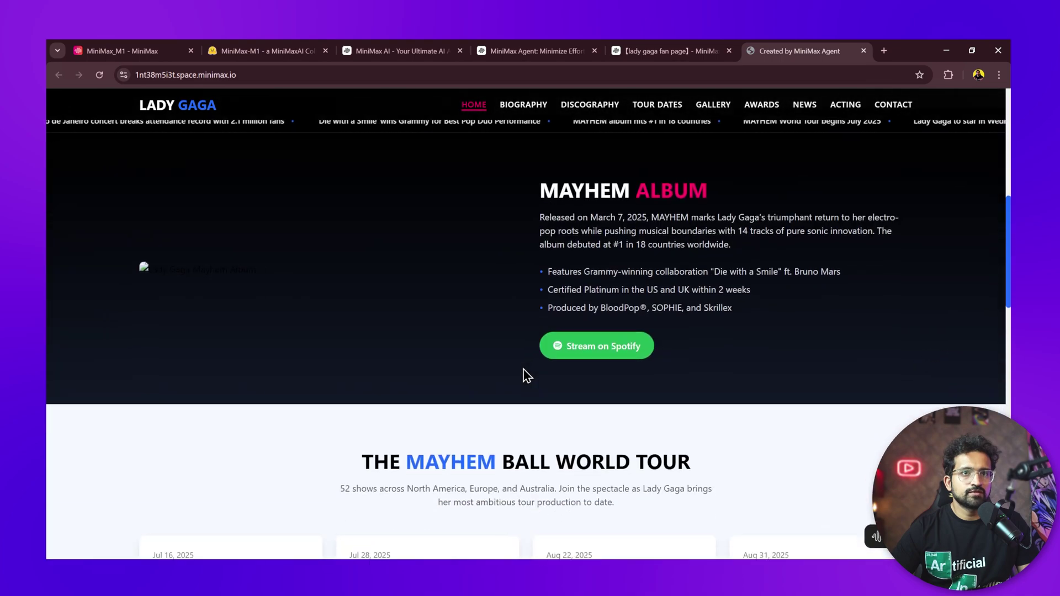
scroll(525, 374, "up", 4)
scroll(527, 375, "down", 9)
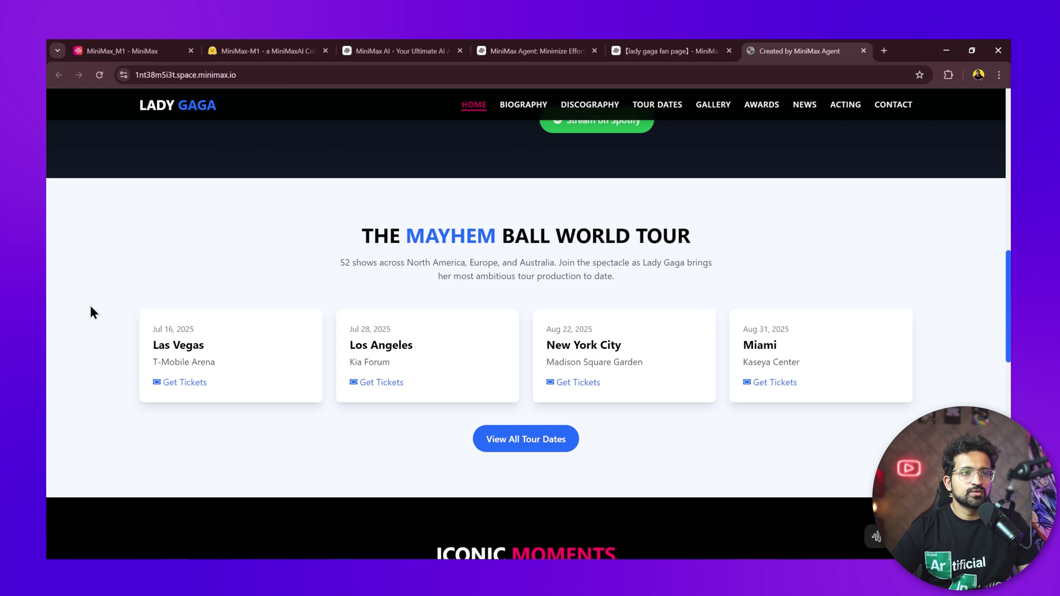
scroll(184, 426, "down", 8)
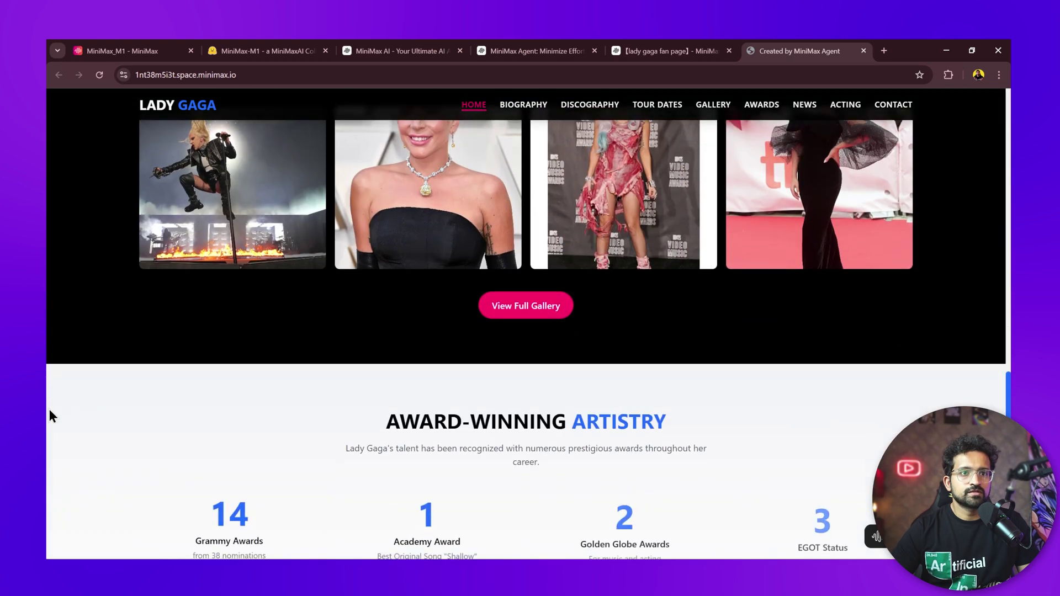
Step: Browse the biography page to its end
left_click(525, 105)
scroll(723, 335, "down", 15)
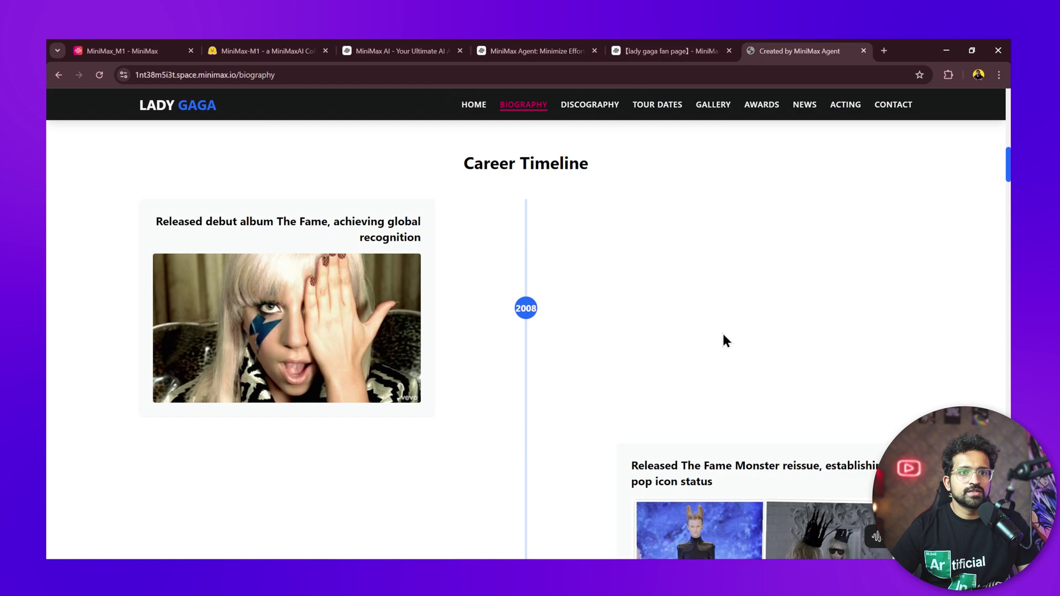
scroll(725, 338, "down", 12)
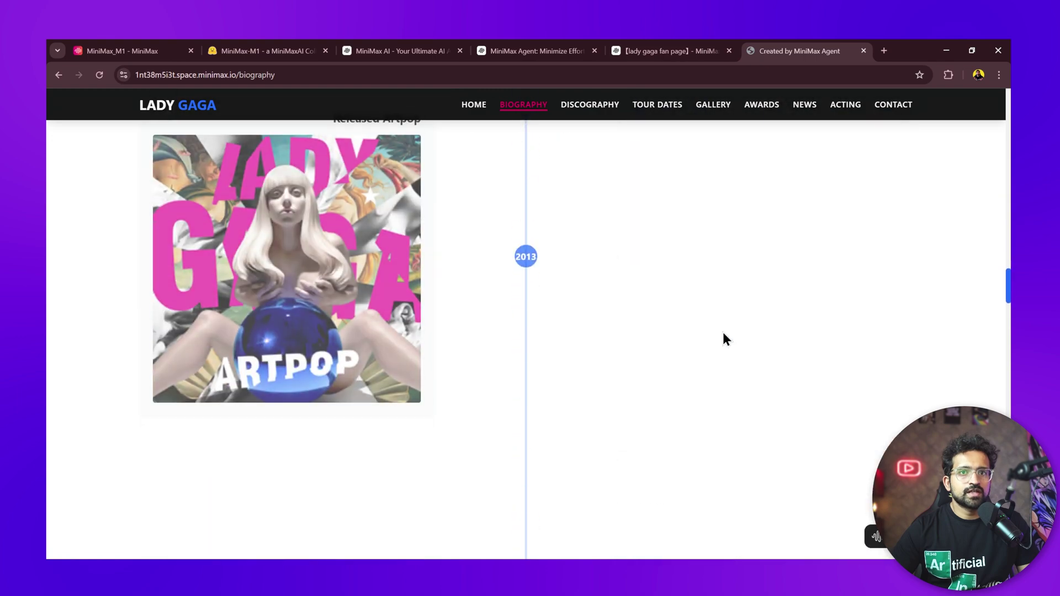
scroll(1008, 330, "down", 15)
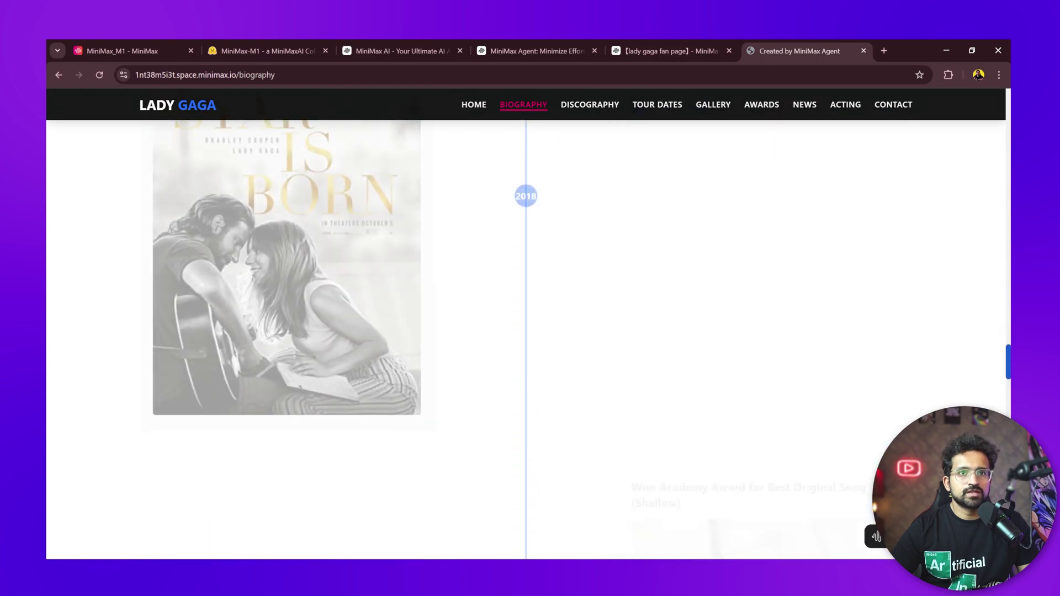
left_click_drag(1008, 359, 1005, 100)
Step: Visit the Discography, Tour Dates and Gallery pages
left_click(589, 105)
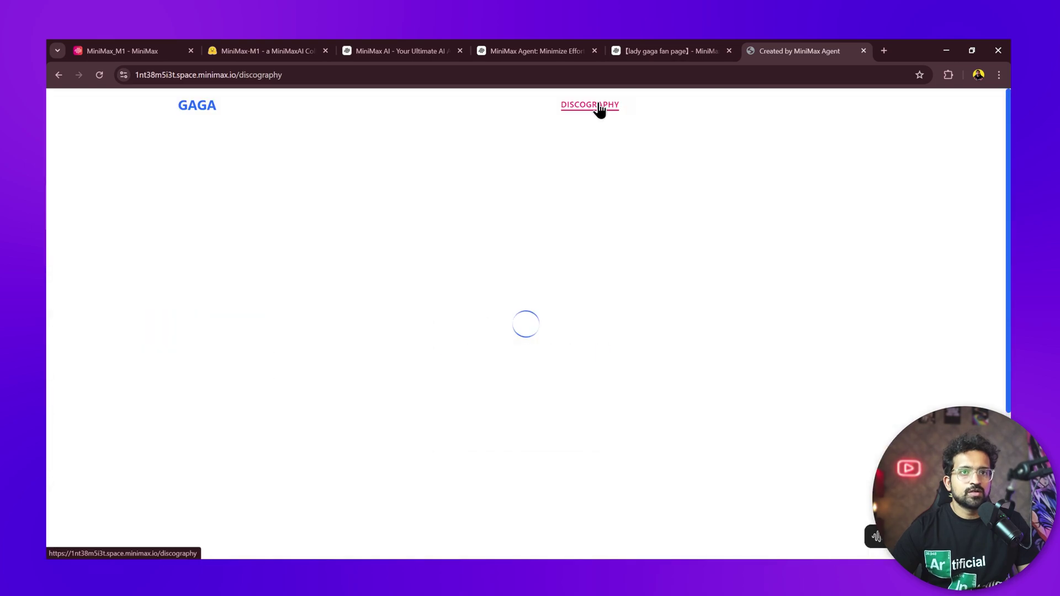
scroll(750, 340, "down", 6)
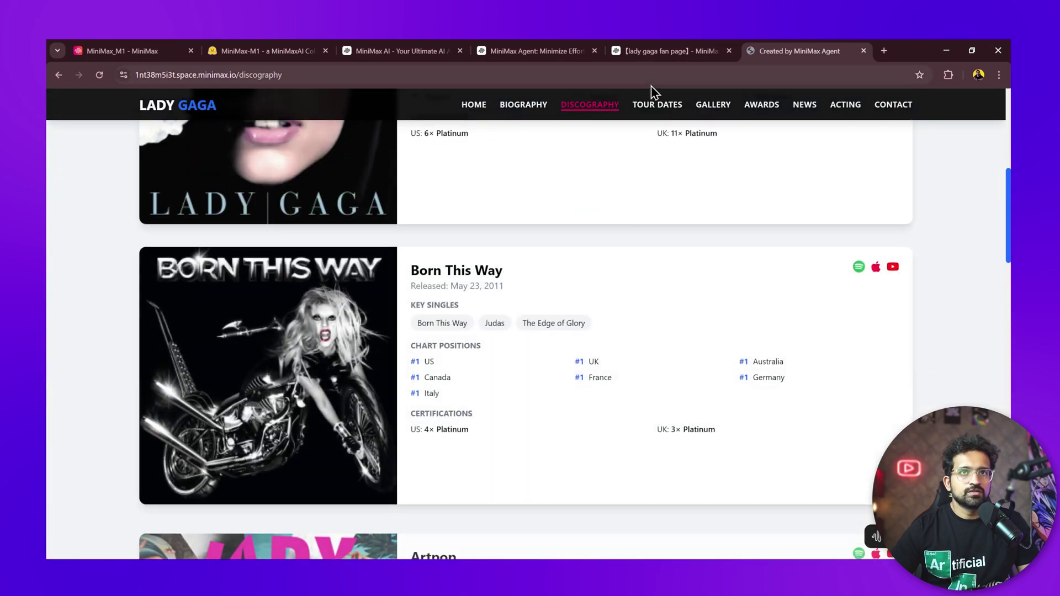
left_click(653, 107)
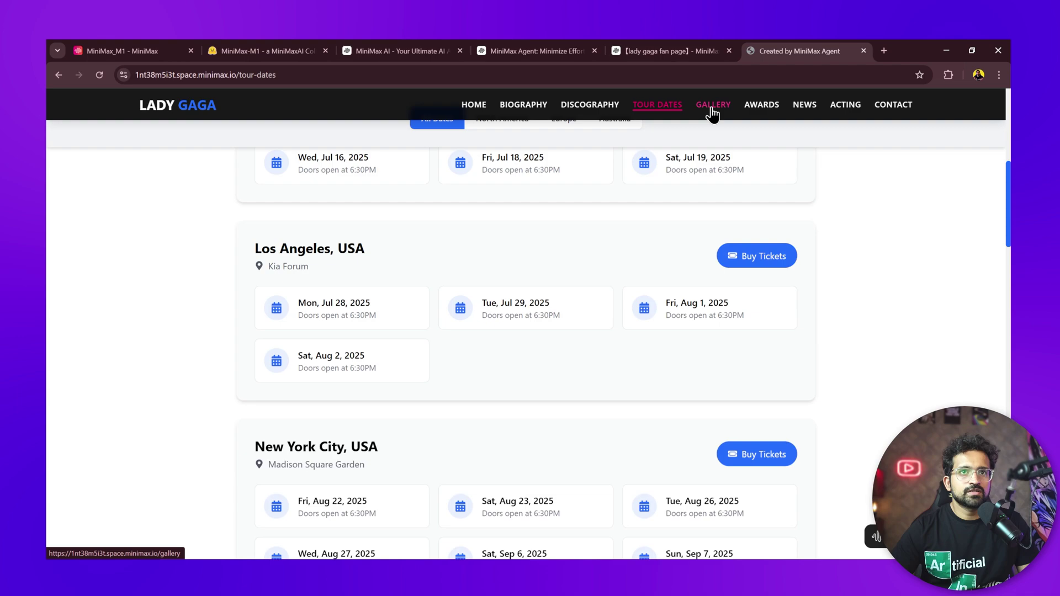
scroll(695, 176, "up", 7)
scroll(700, 177, "down", 10)
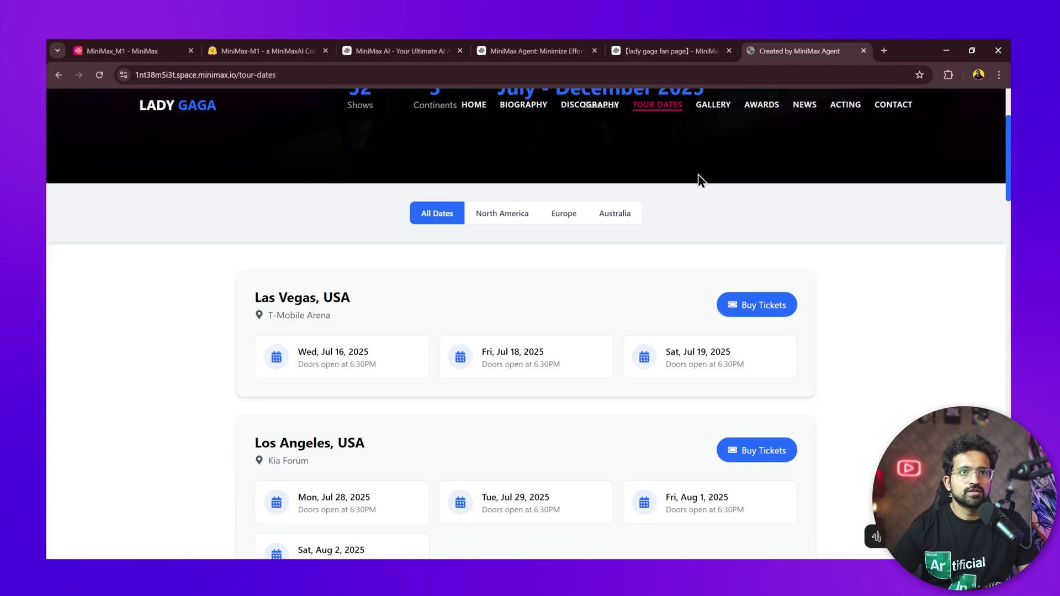
left_click(712, 106)
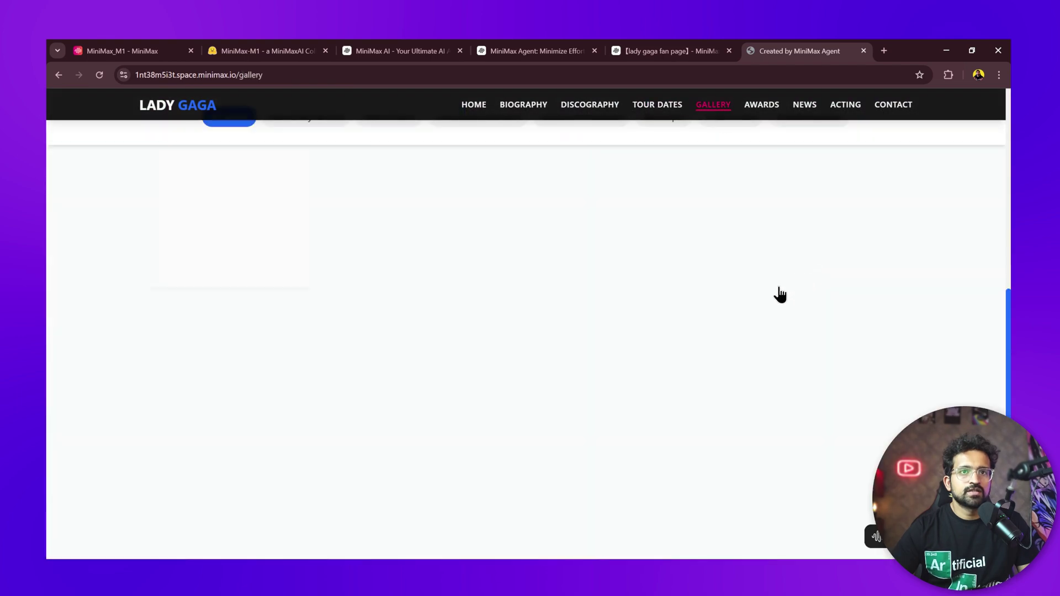
scroll(816, 281, "up", 10)
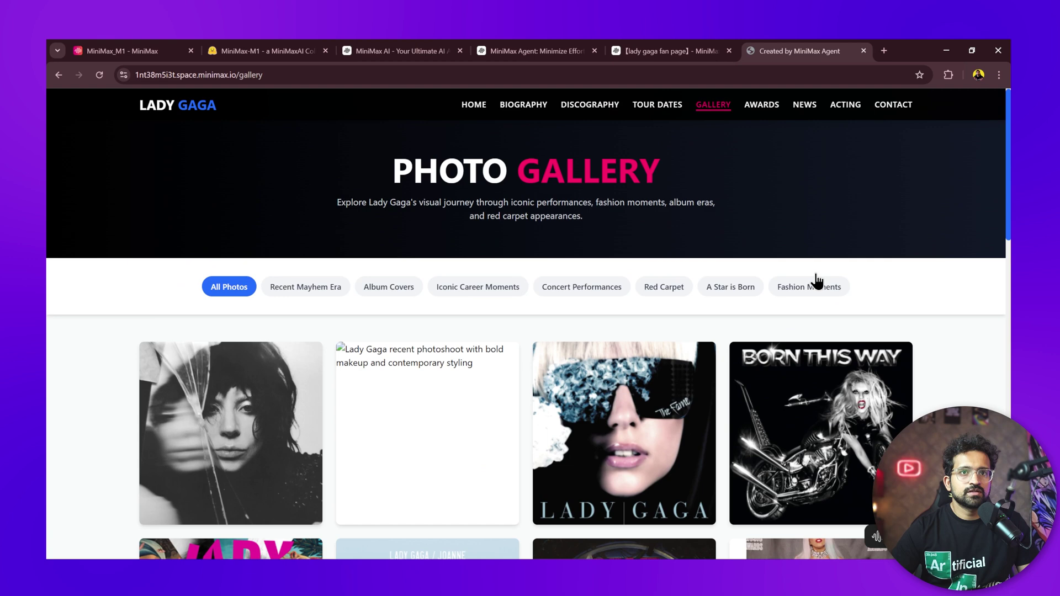
Step: View the News and Acting pages, close the site tabs, and bring up the MCP services list
left_click(760, 105)
scroll(856, 351, "down", 5)
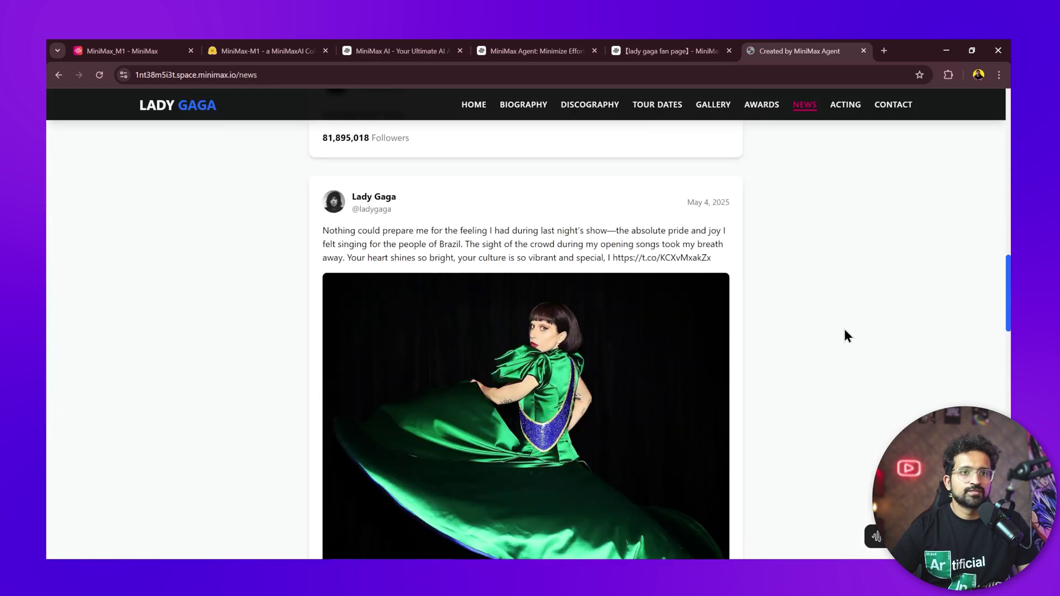
scroll(850, 325, "down", 7)
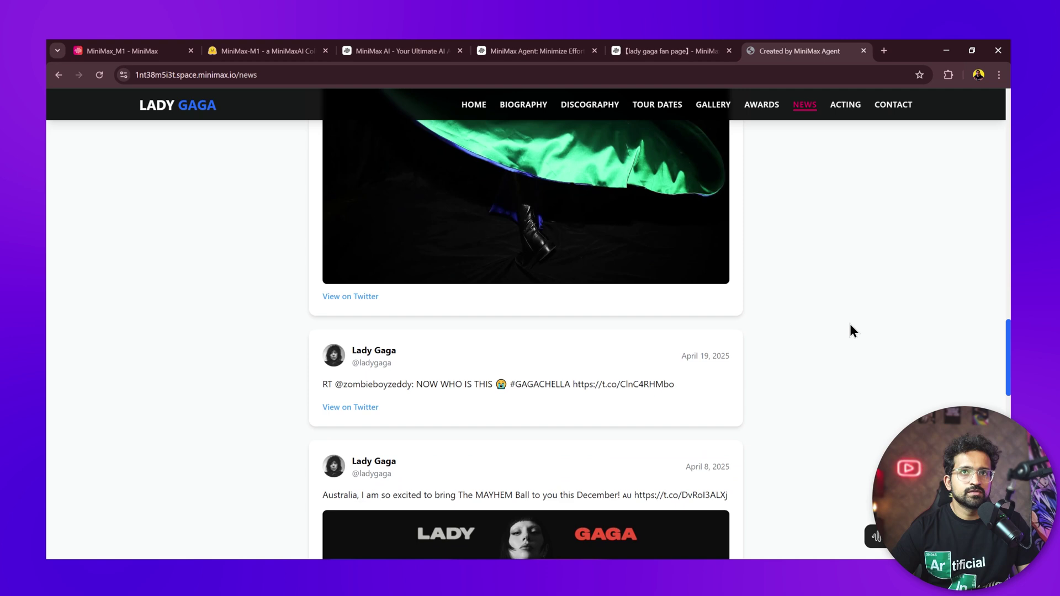
scroll(850, 324, "up", 12)
left_click(845, 105)
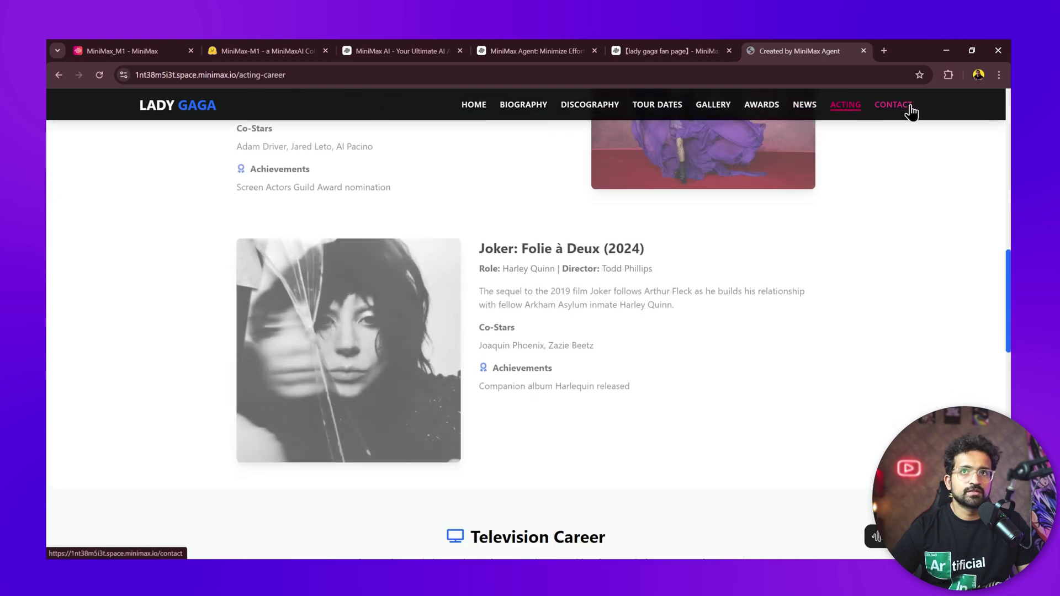
key("ctrl+w")
key("ctrl+w")
left_click(434, 265)
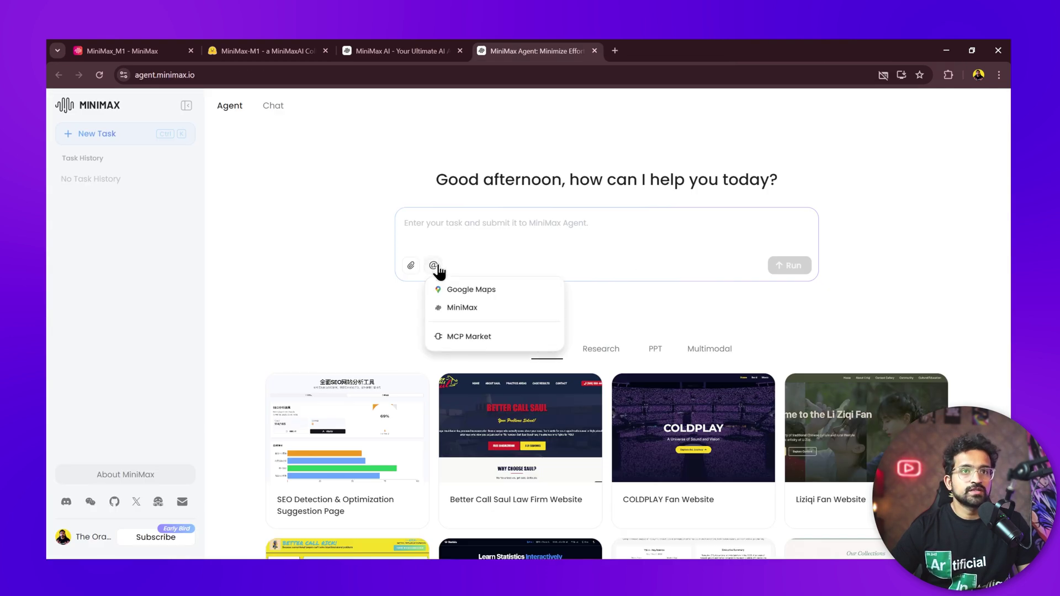
Step: Open the MCP Market catalogue and scroll through the available services
left_click(471, 339)
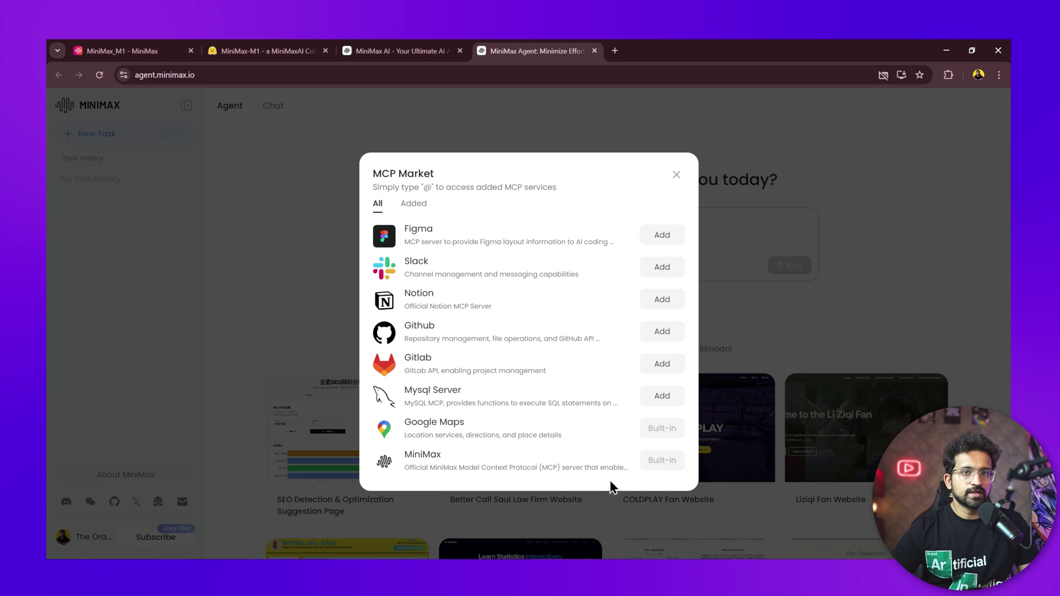
left_click_drag(623, 468, 406, 469)
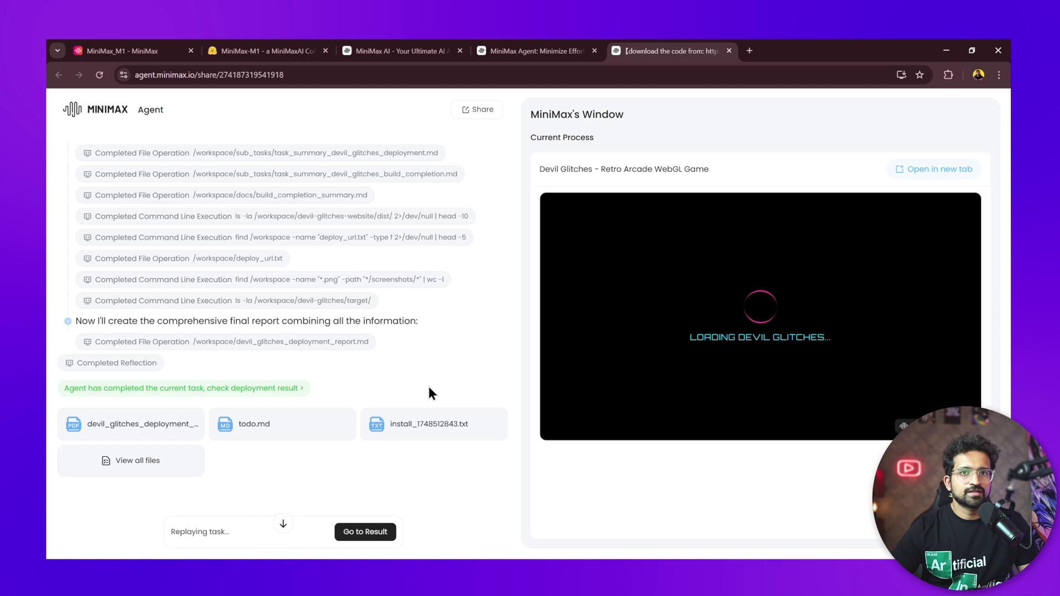
Step: Open the deployed Devil Glitches game in a new tab and hit PLAY NOW
left_click(905, 170)
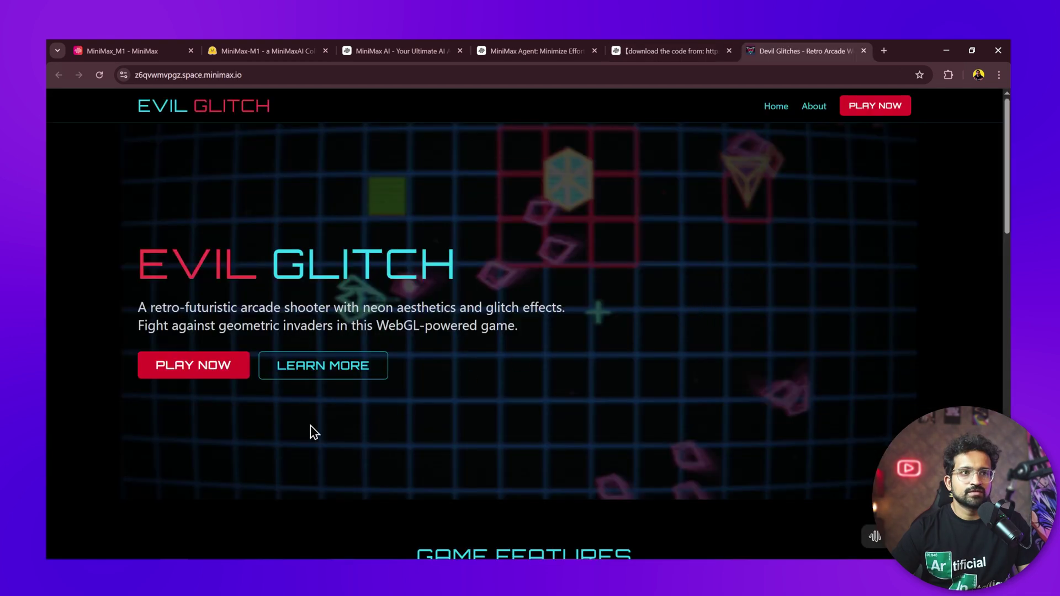
left_click(204, 371)
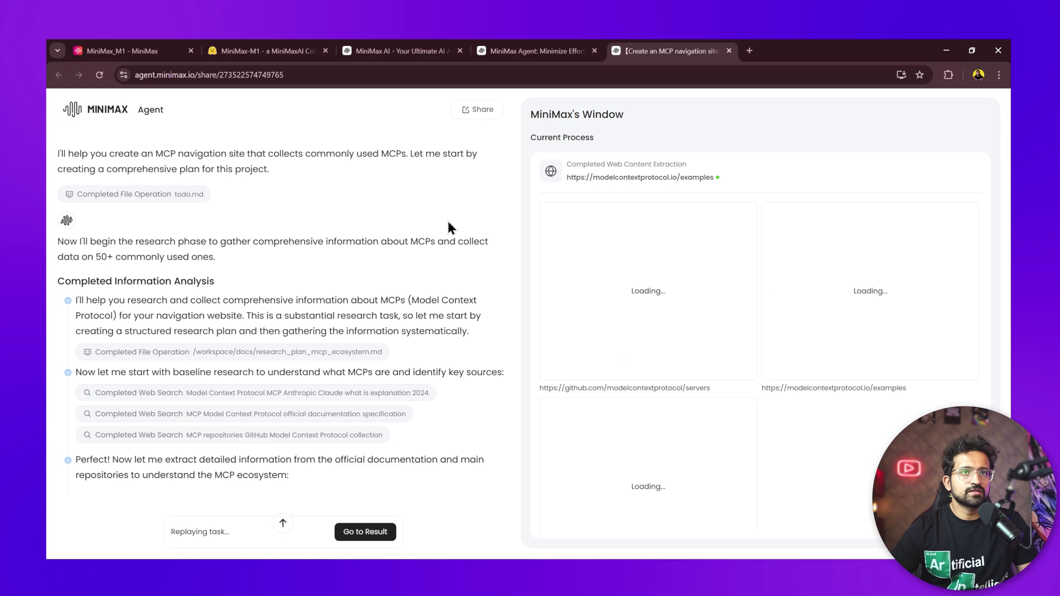
Step: Scroll the MCP navigation replay to its completion message and MCP Navigator site preview
scroll(449, 220, "up", 3)
scroll(321, 190, "down", 5)
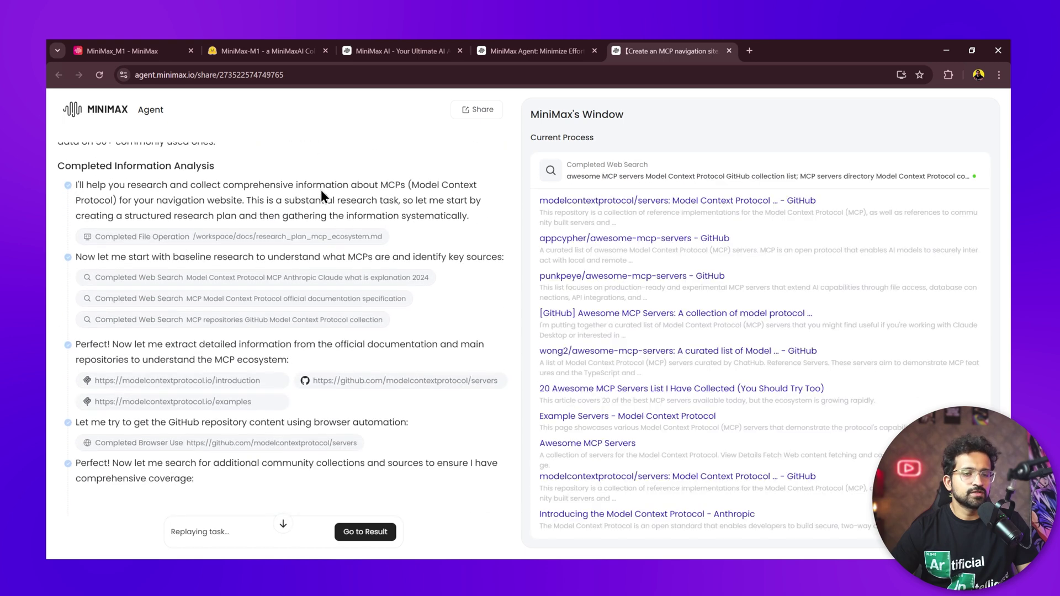
scroll(346, 244, "down", 1)
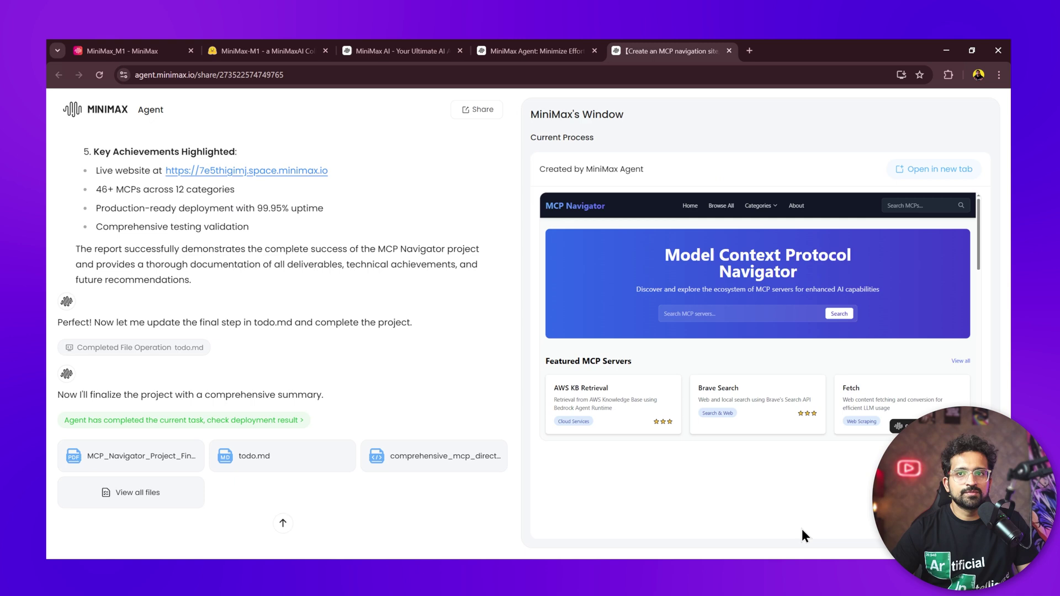
Step: Open the MCP Navigator site in a new tab, list all servers, and return home
left_click(923, 171)
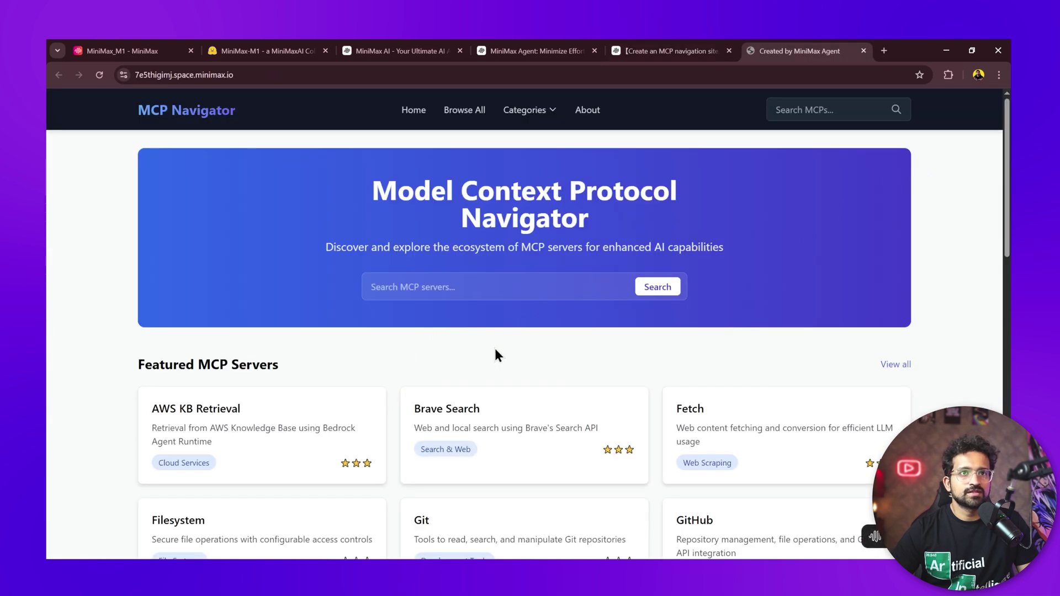
left_click(467, 112)
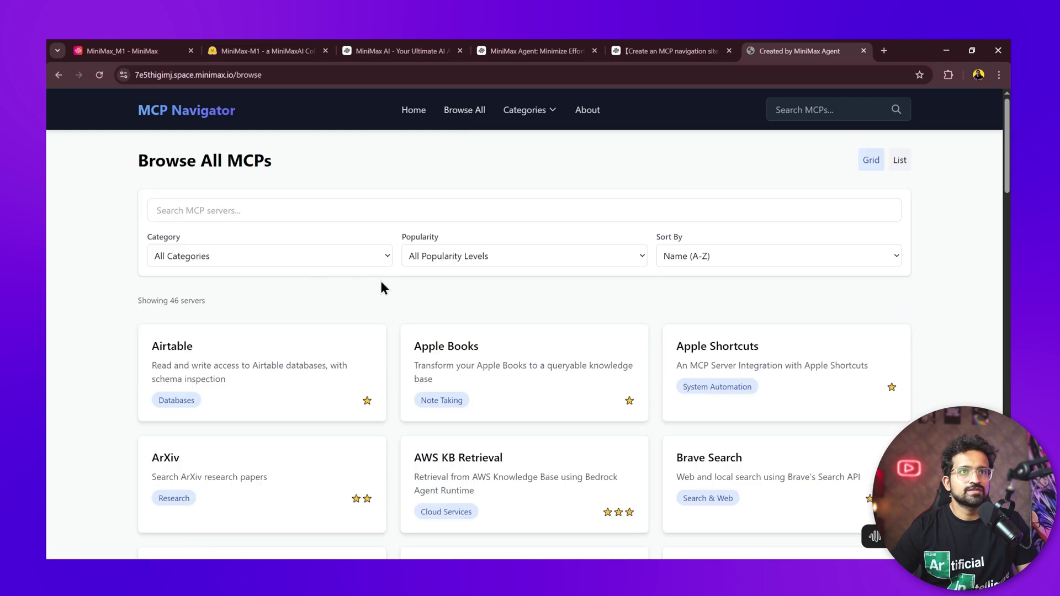
scroll(380, 279, "down", 1)
left_click(405, 112)
scroll(52, 409, "down", 8)
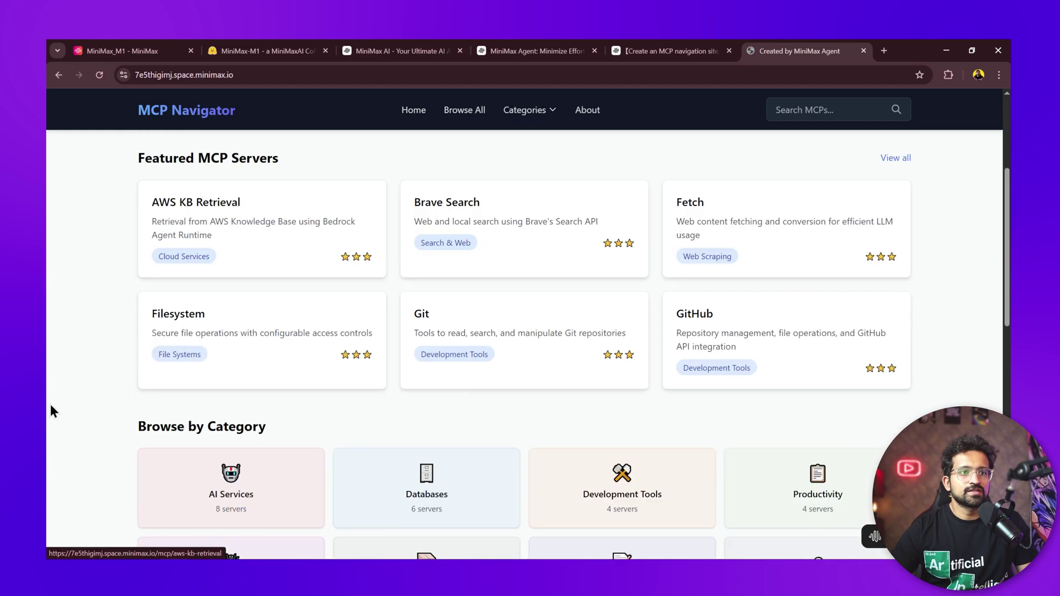
scroll(137, 379, "up", 2)
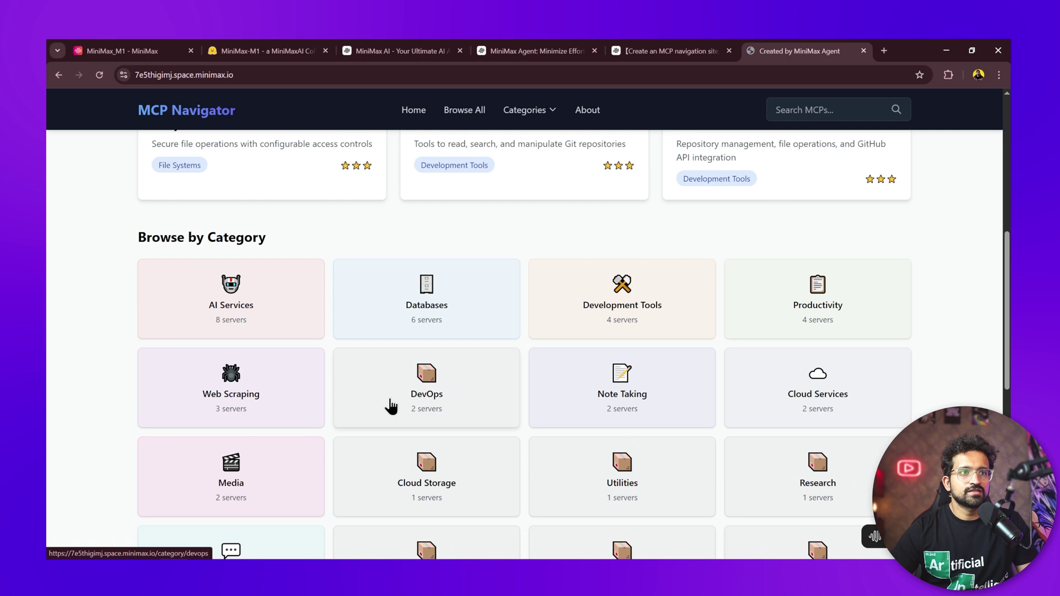
scroll(230, 398, "up", 2)
Step: Browse the Web Scraping category, then go back to the home page
left_click(238, 448)
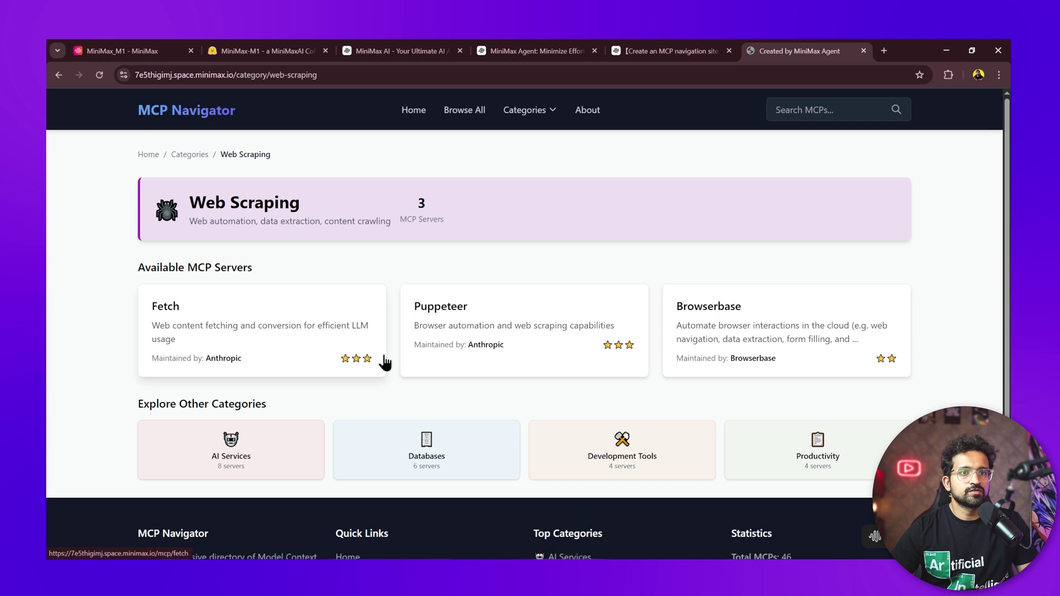
scroll(357, 404, "down", 1)
left_click(413, 110)
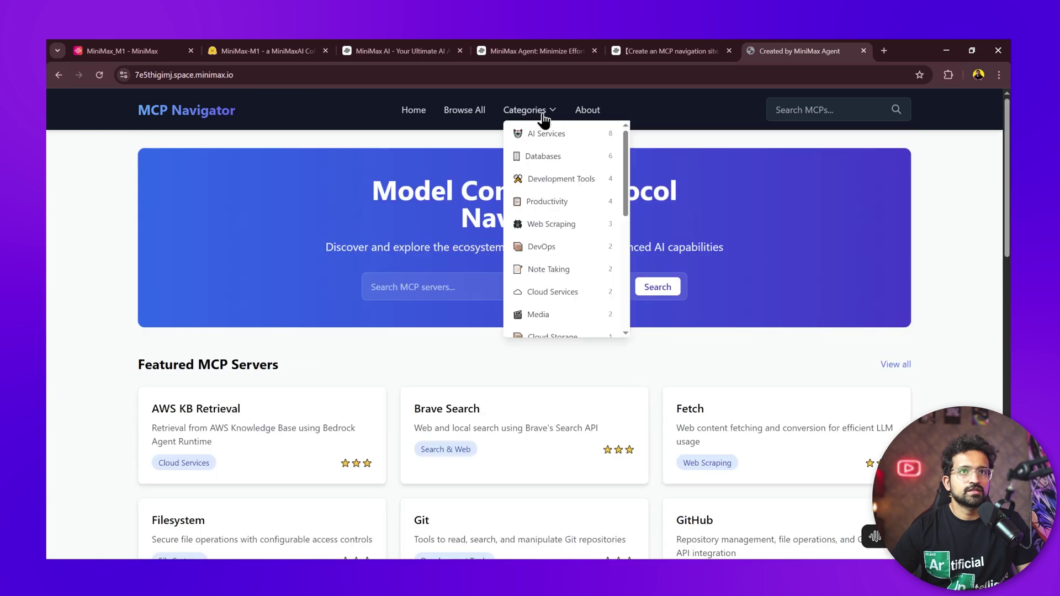
Step: Search the MCP Navigator for 'github' servers and return to the home page
left_click(817, 109)
left_click(473, 291)
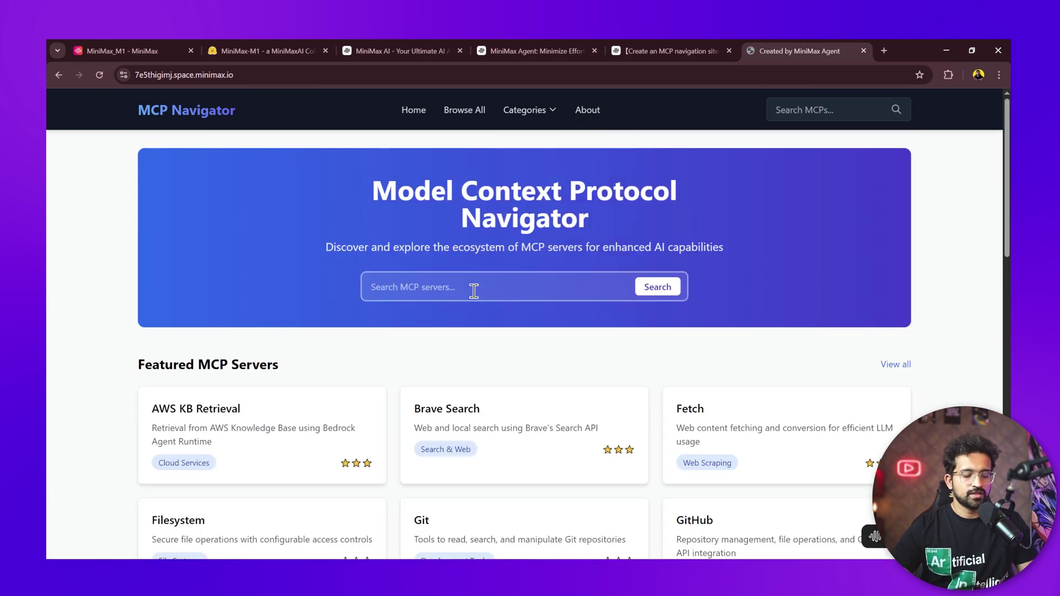
type("github")
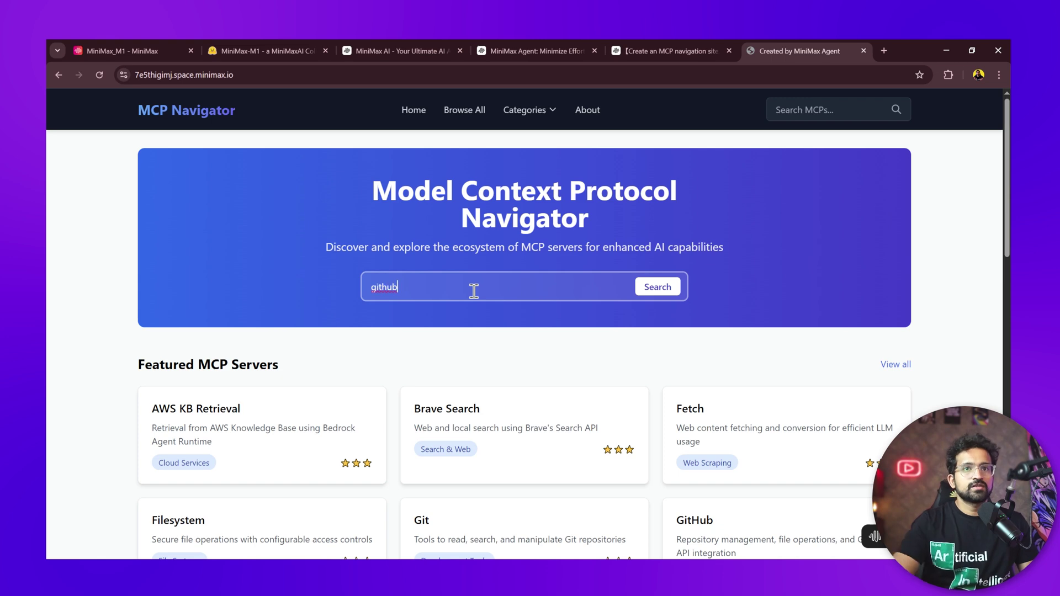
key("Return")
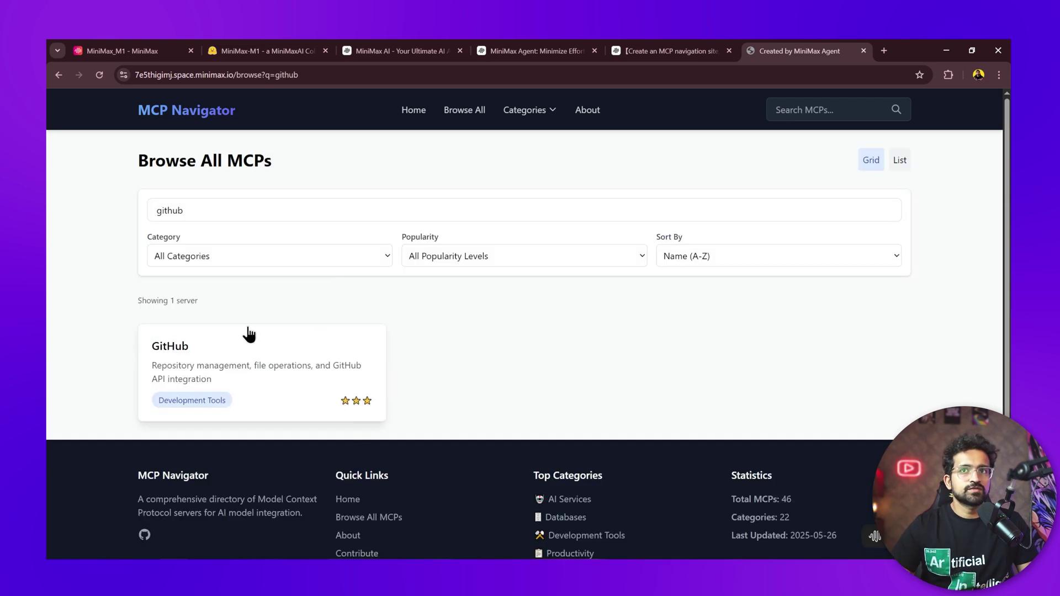
left_click(414, 112)
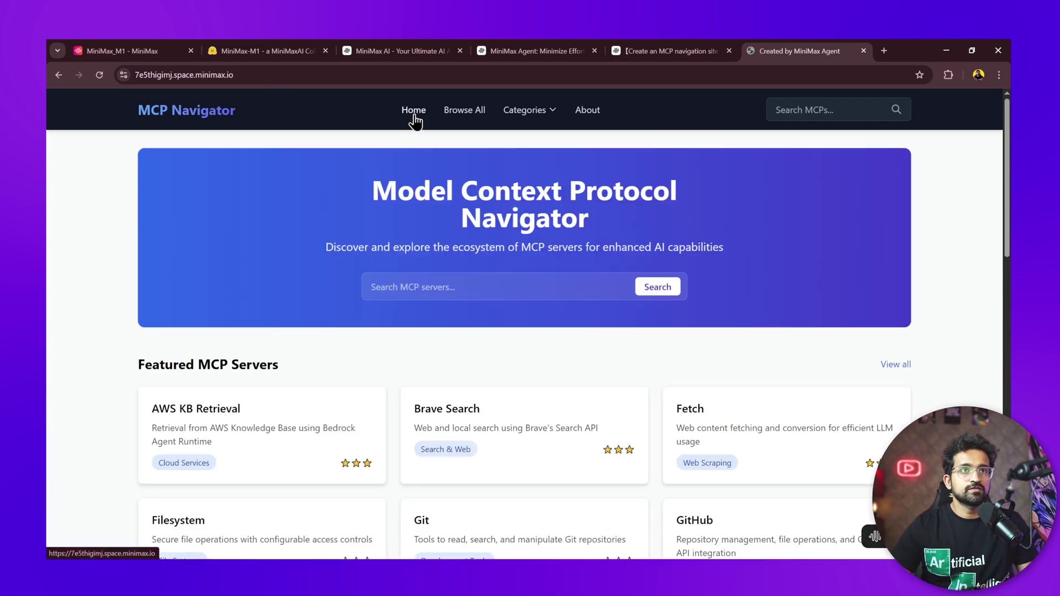
Step: Review the Brave Search server details, then switch to the Apple AR/VR patents task replay
scroll(400, 387, "down", 2)
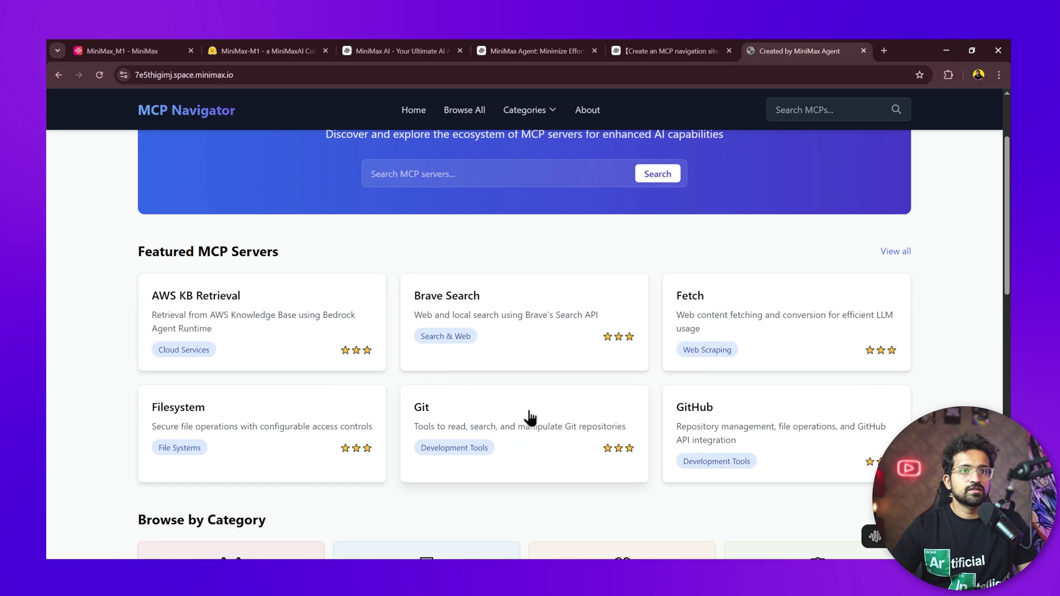
left_click(471, 290)
scroll(355, 396, "down", 2)
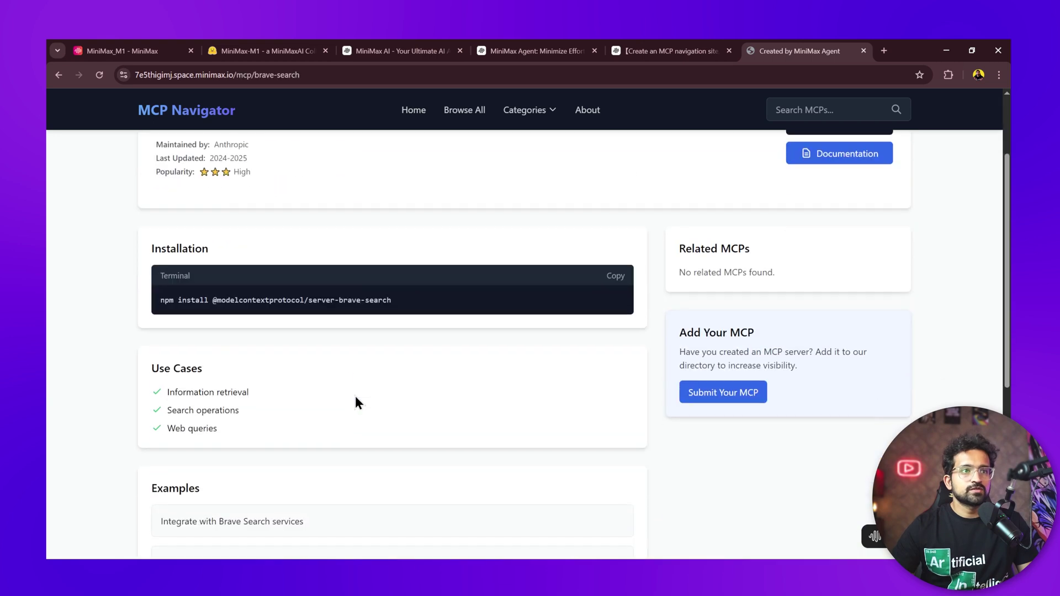
scroll(356, 395, "up", 2)
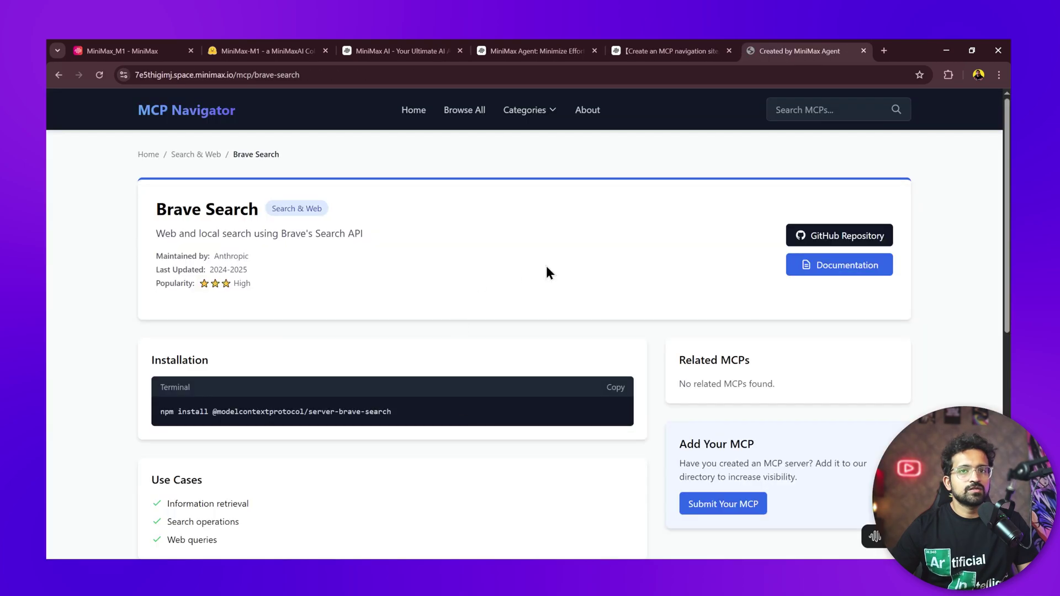
scroll(265, 440, "down", 5)
scroll(327, 421, "up", 3)
scroll(395, 427, "up", 2)
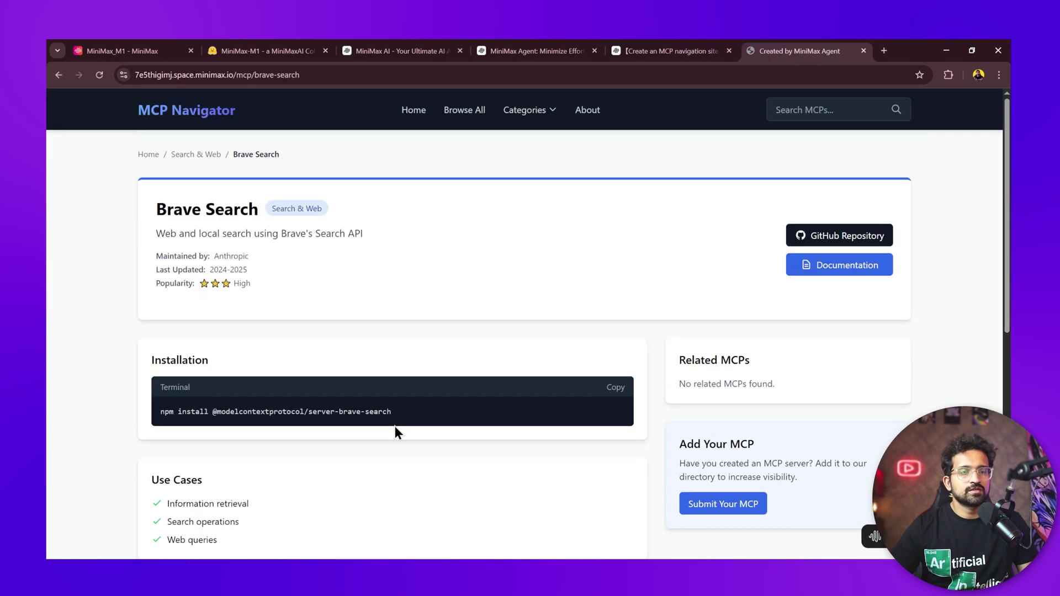
left_click(424, 117)
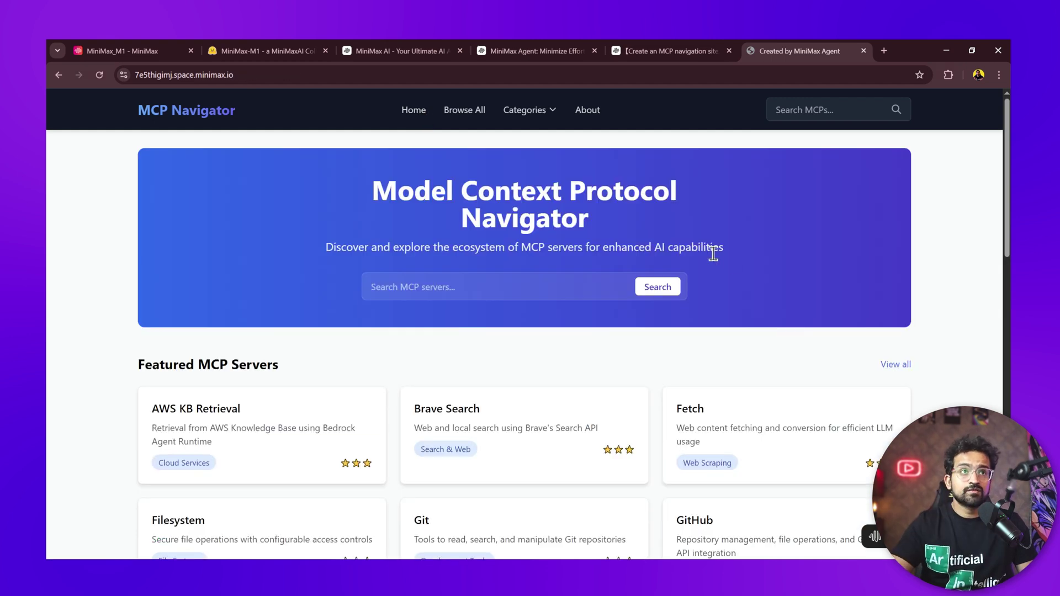
left_click(373, 50)
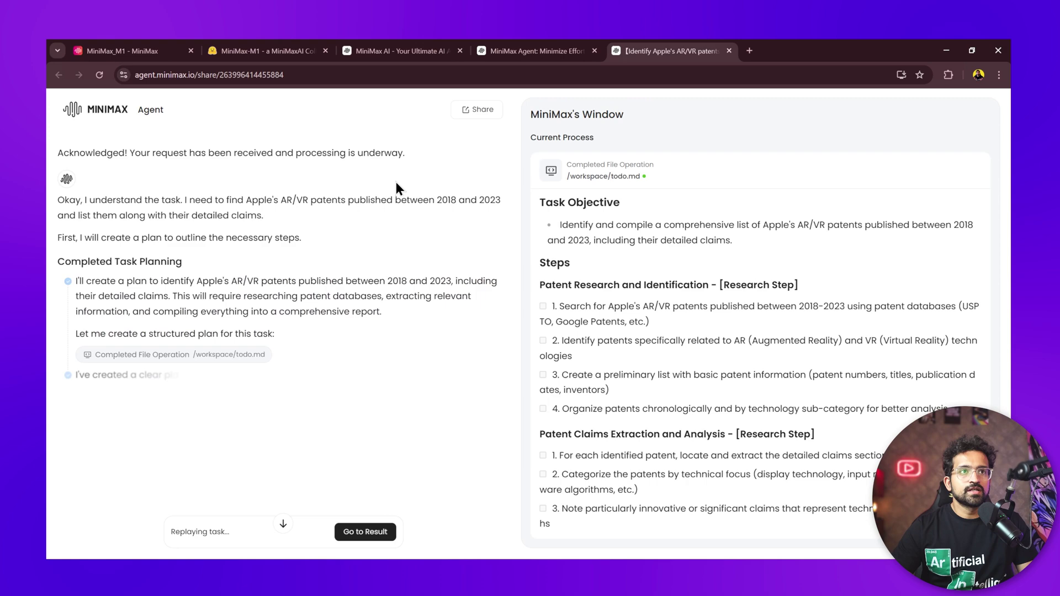
Step: Scroll the patents replay to its completion message listing final_report.md, todo.md and code files
scroll(356, 216, "up", 2)
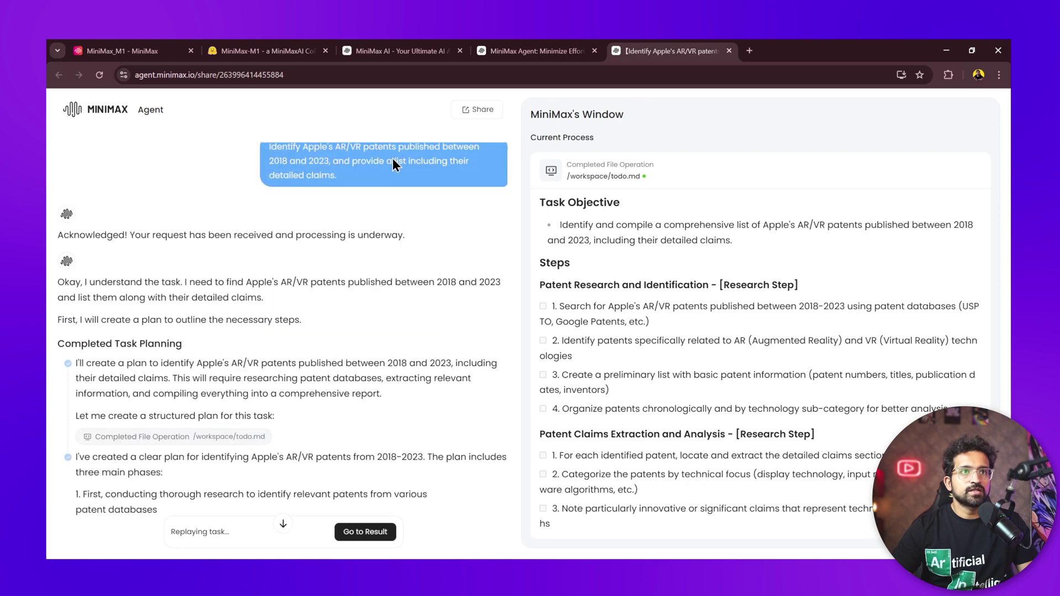
scroll(335, 200, "up", 6)
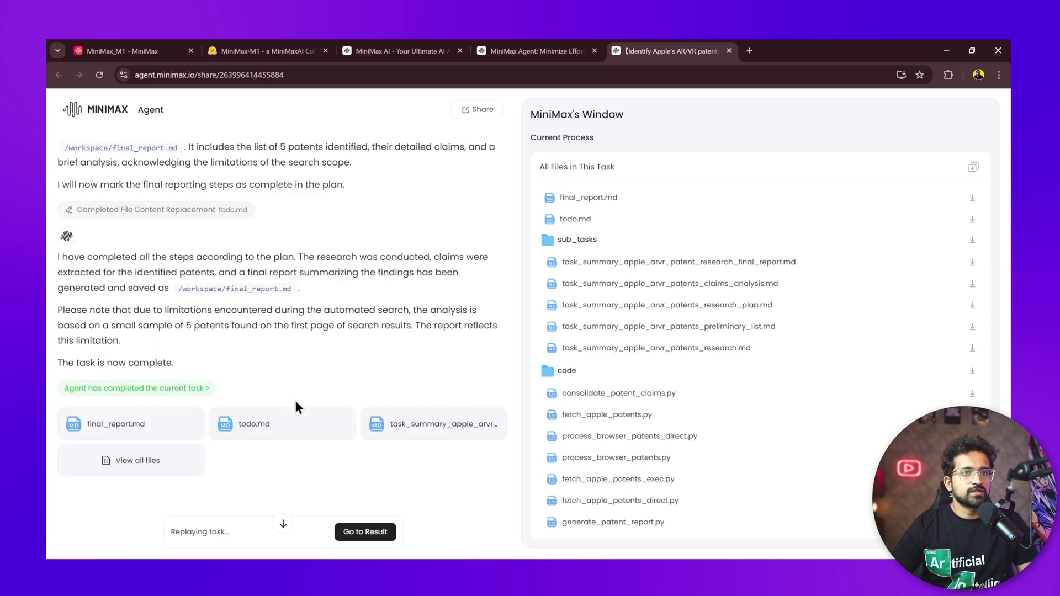
Step: Preview final_report.md and highlight its Refined Technical Category column heading
left_click(121, 427)
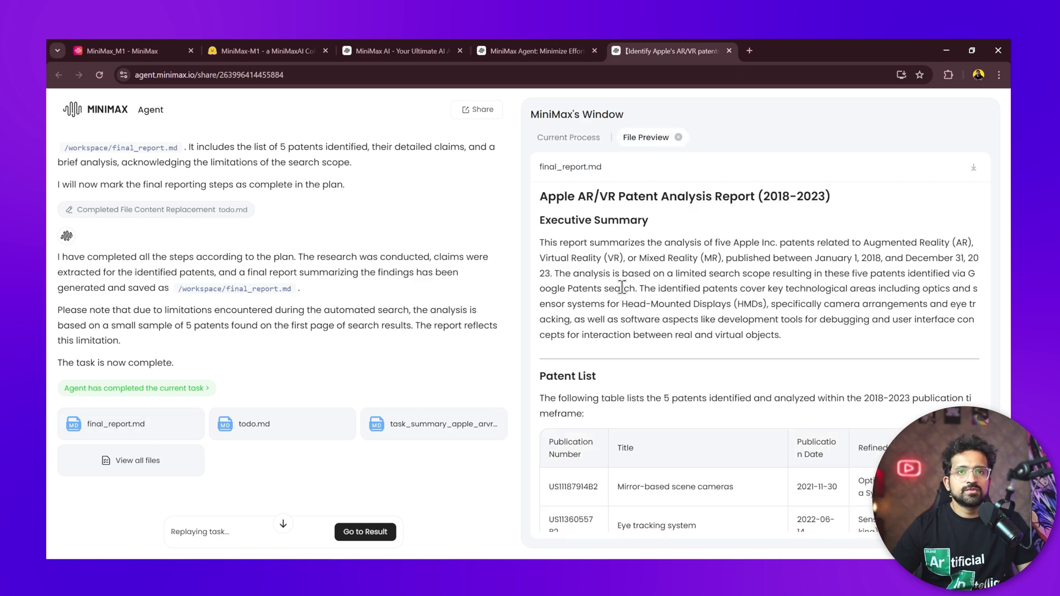
scroll(601, 268, "down", 3)
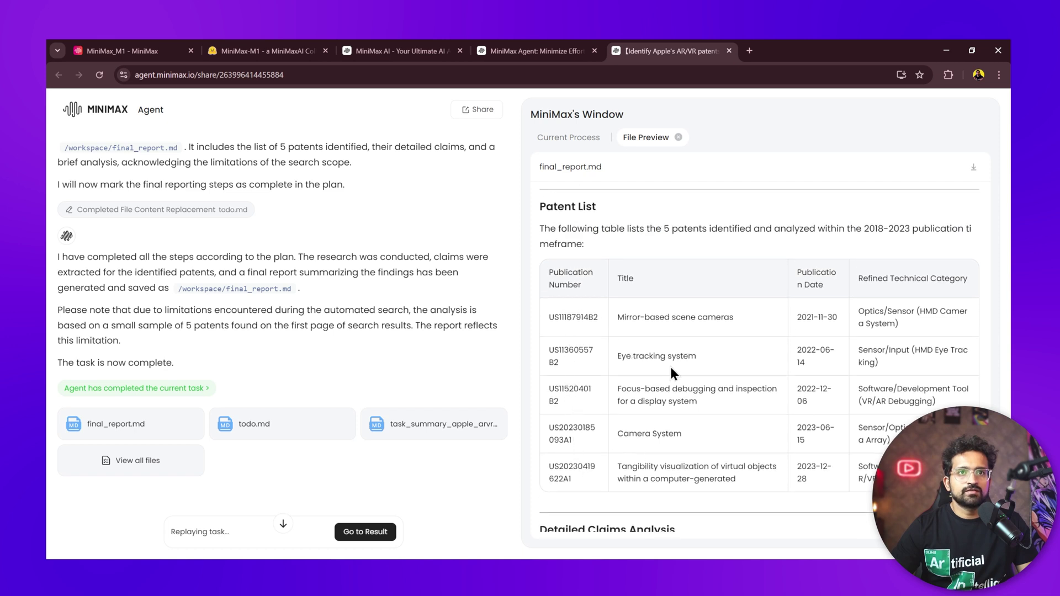
left_click_drag(857, 283, 911, 286)
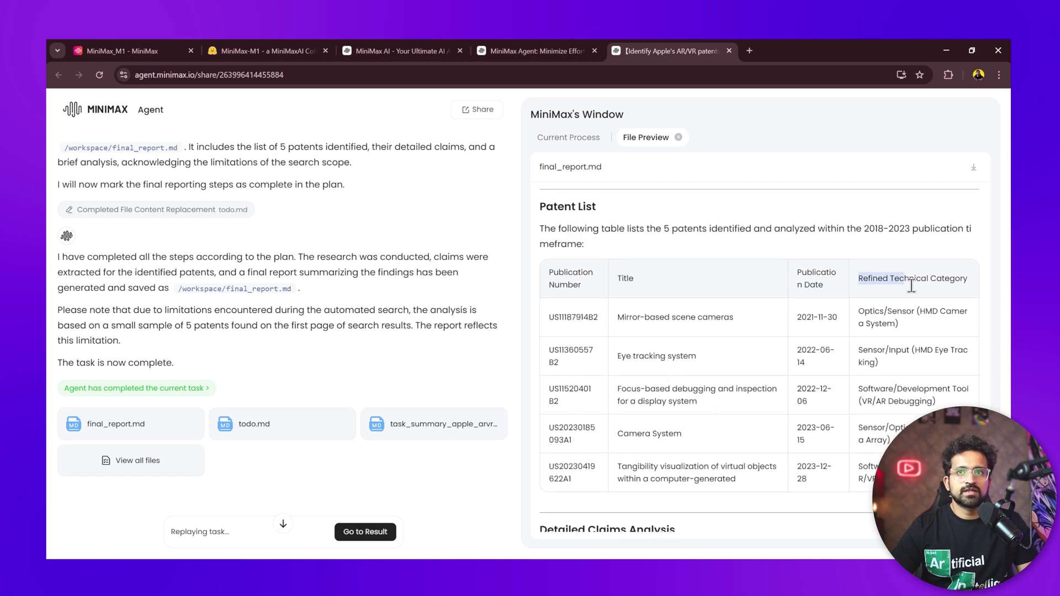
left_click(799, 283)
Step: Scroll through the rest of the Apple AR/VR patent final report
scroll(816, 373, "down", 5)
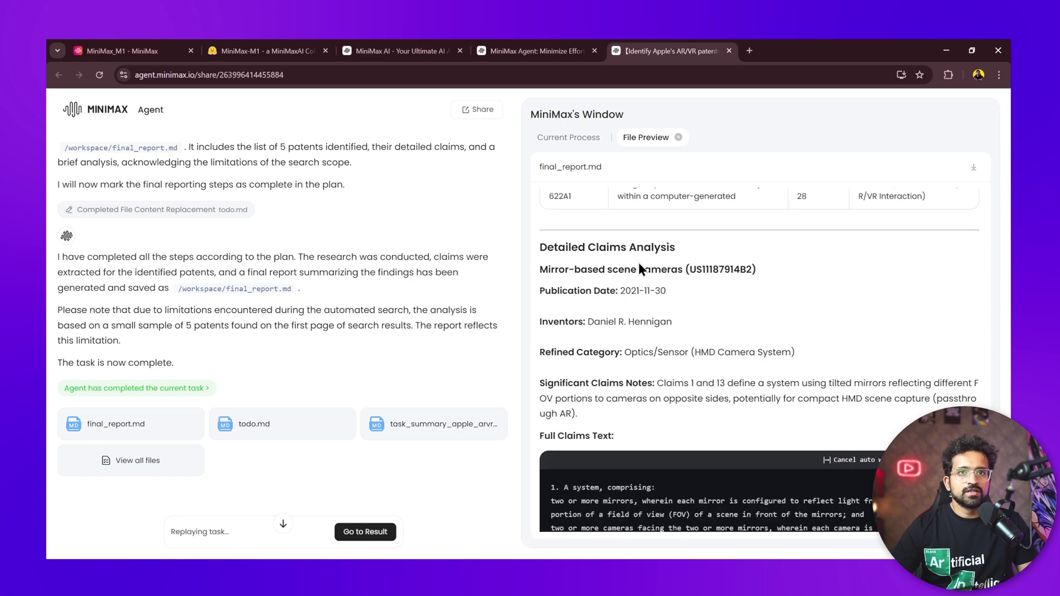
scroll(671, 292, "down", 6)
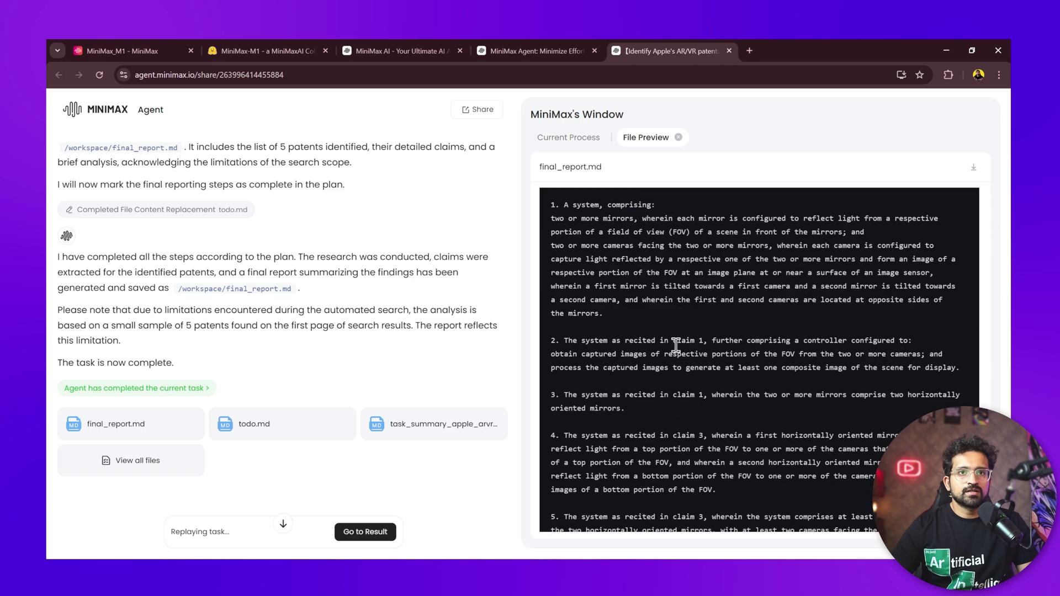
scroll(676, 345, "down", 3)
scroll(677, 349, "up", 6)
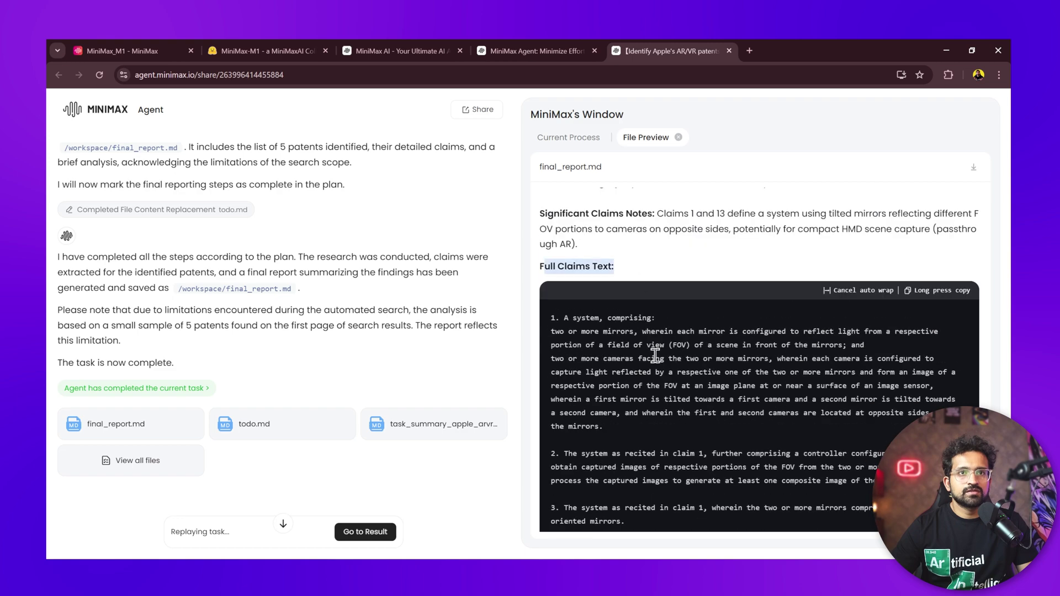
scroll(655, 356, "down", 10)
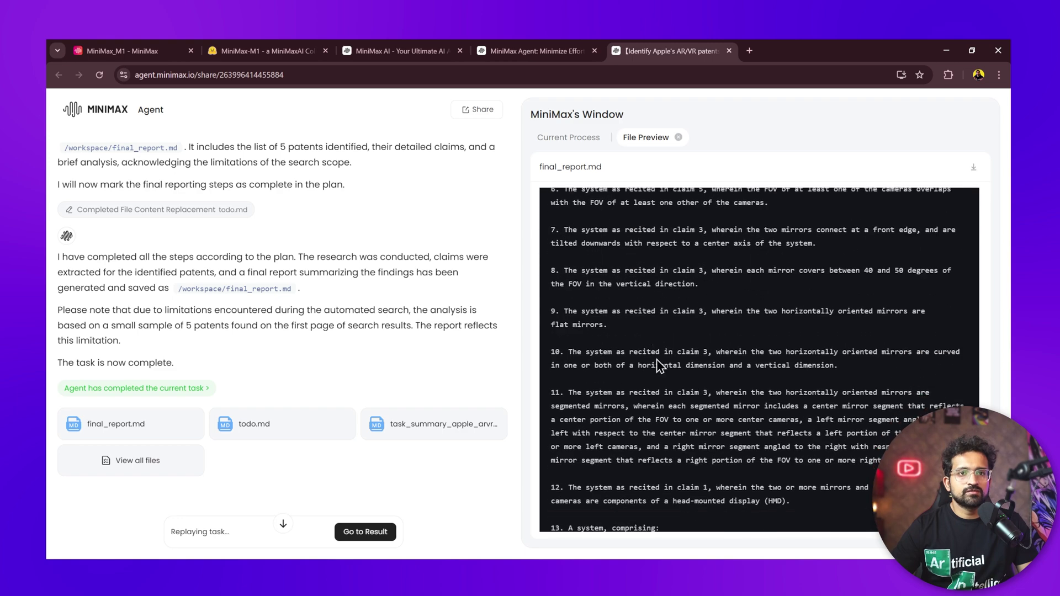
scroll(657, 365, "down", 12)
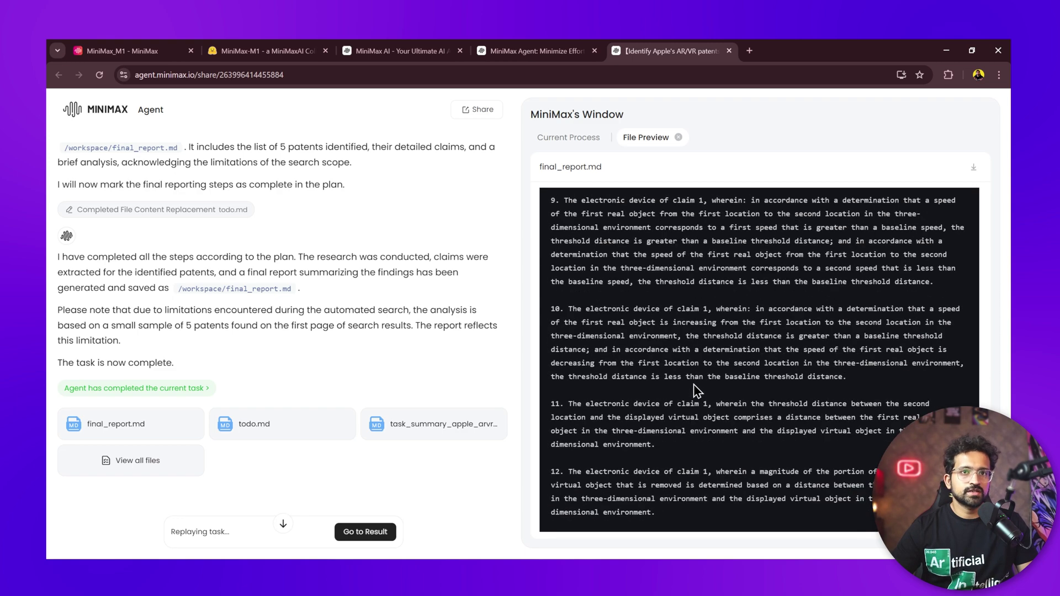
scroll(694, 385, "down", 15)
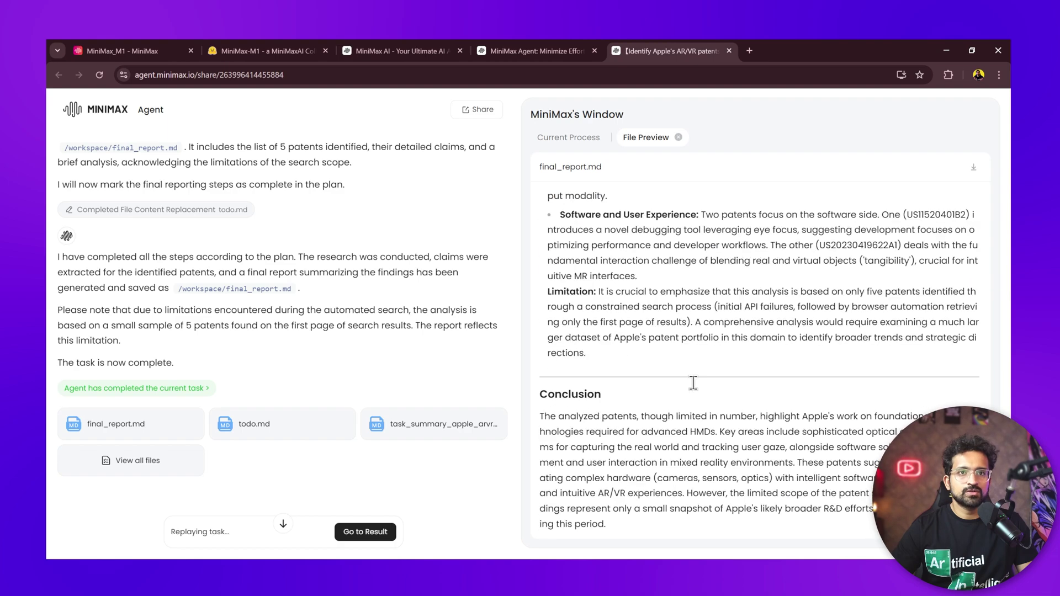
scroll(694, 382, "up", 15)
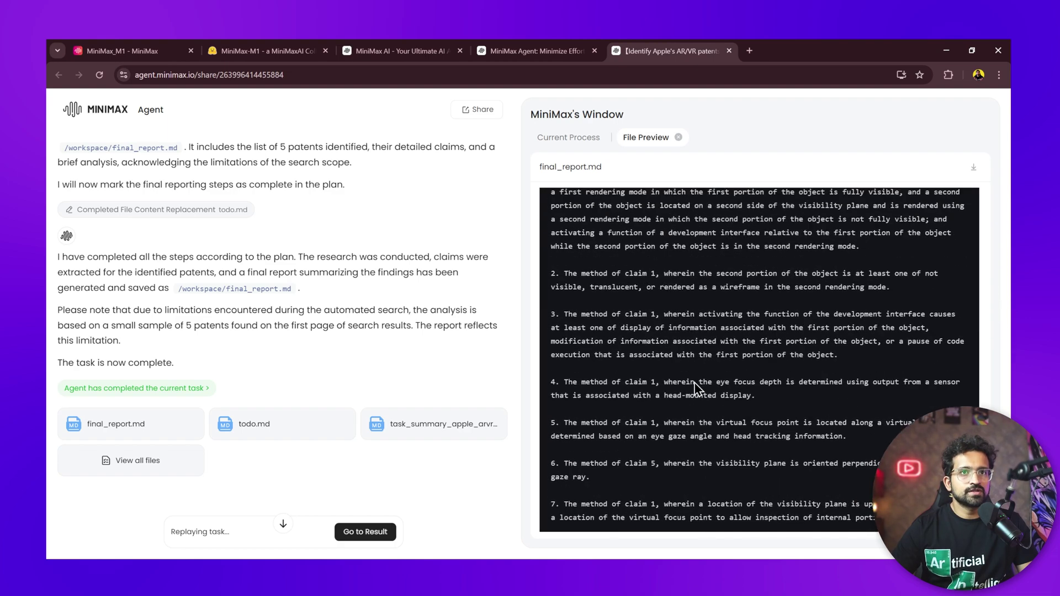
scroll(694, 382, "up", 15)
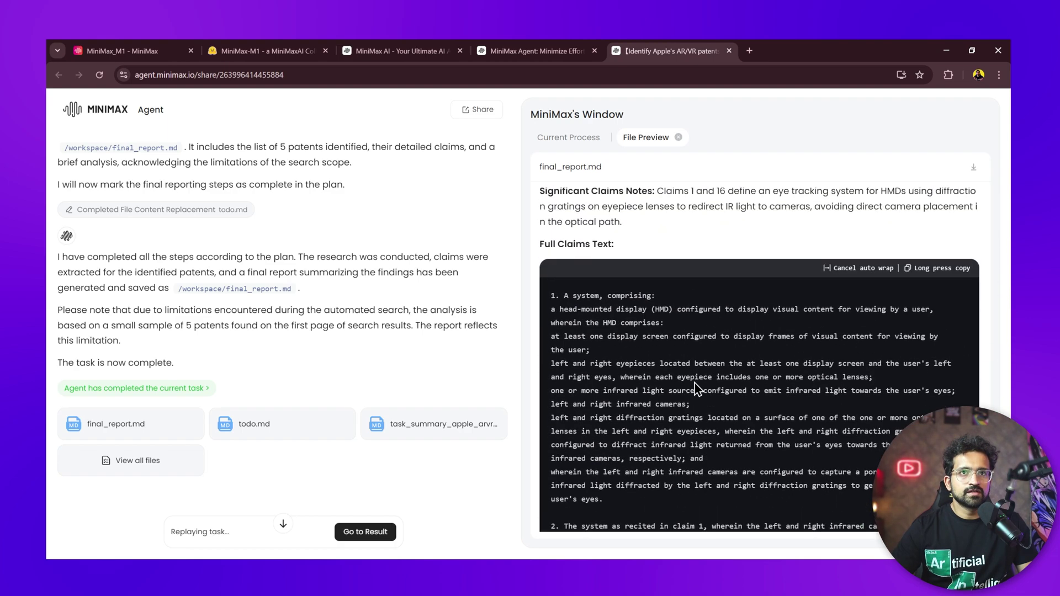
scroll(696, 388, "down", 10)
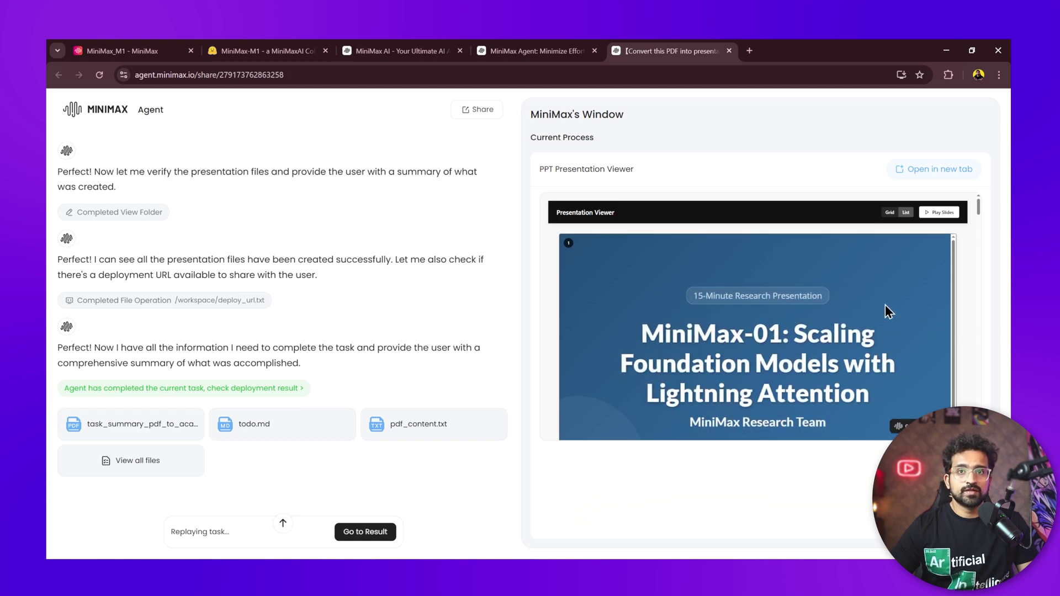
Step: Open the MiniMax-01 deck in its own tab, play the slideshow, and advance to Performance Results - Core Benchmarks
left_click(934, 171)
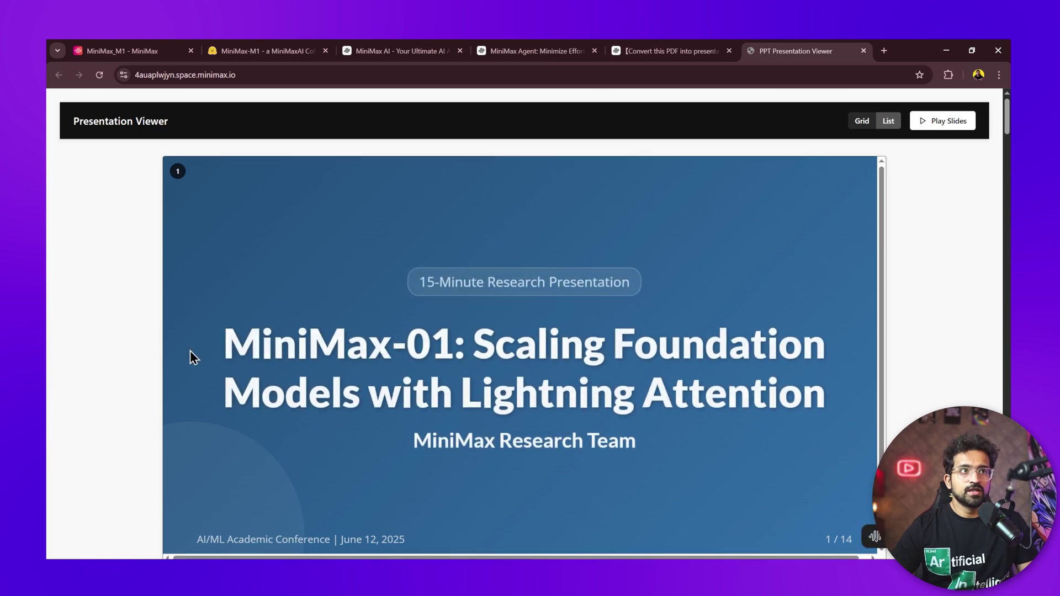
scroll(122, 371, "down", 5)
scroll(122, 371, "up", 5)
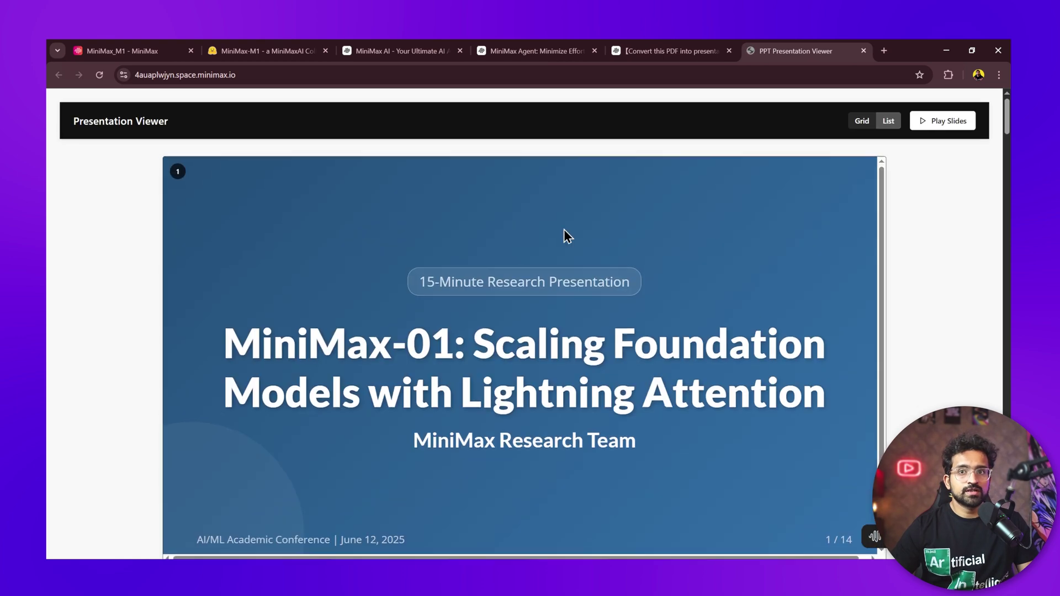
left_click(940, 123)
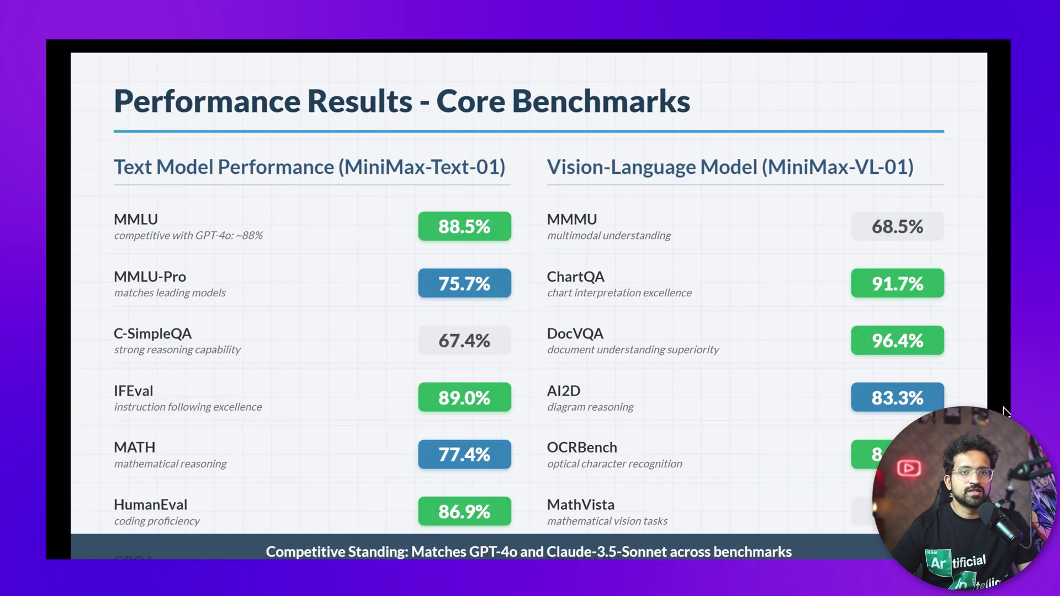
key("Right")
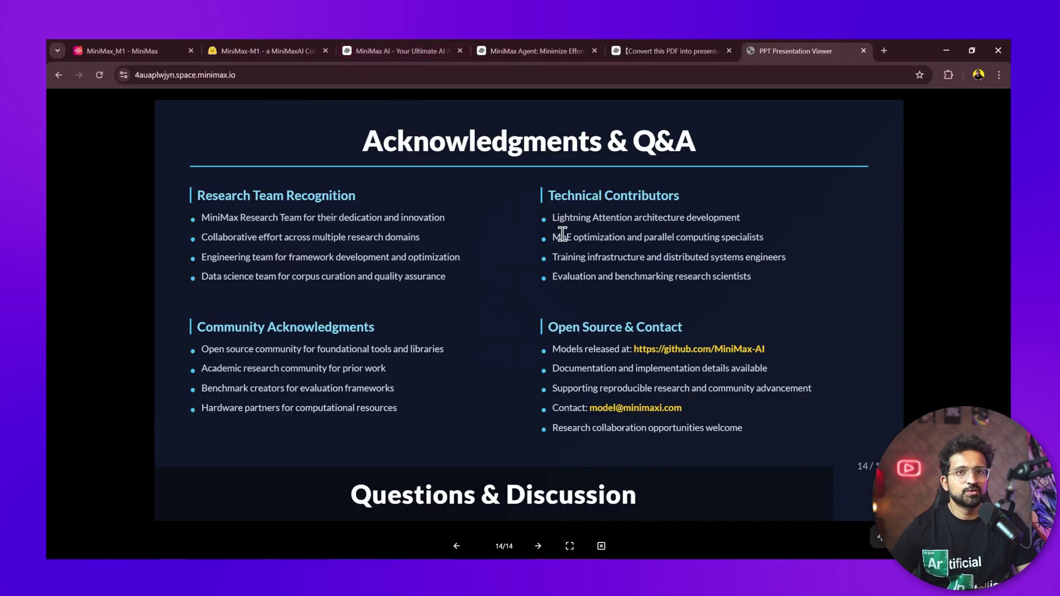
Step: Return to the MiniMax Agent start page and scroll through the Felix the Kind Fox book task replay
left_click(421, 59)
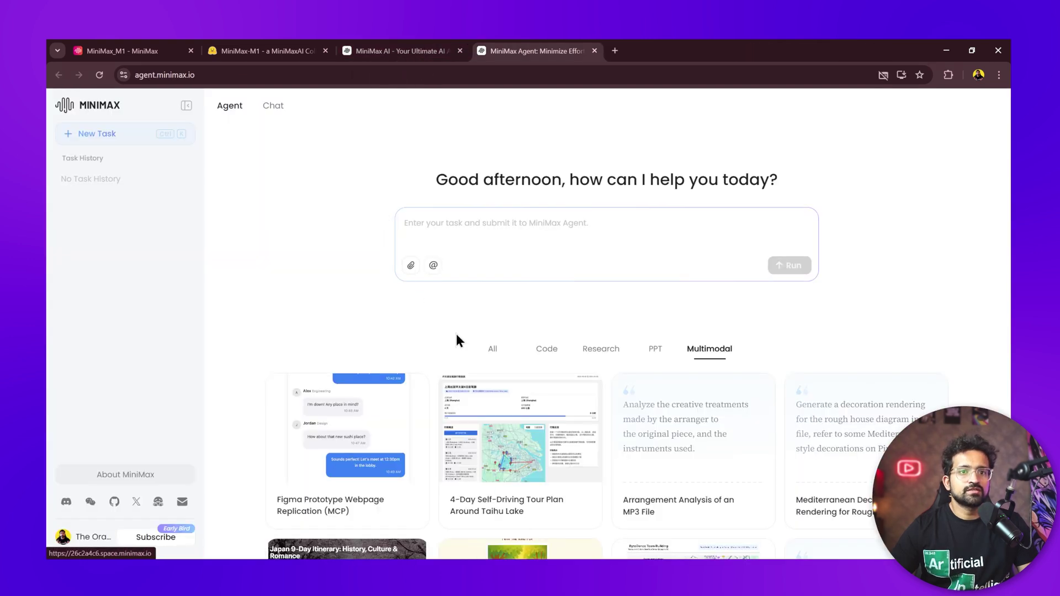
mouse_move(388, 441)
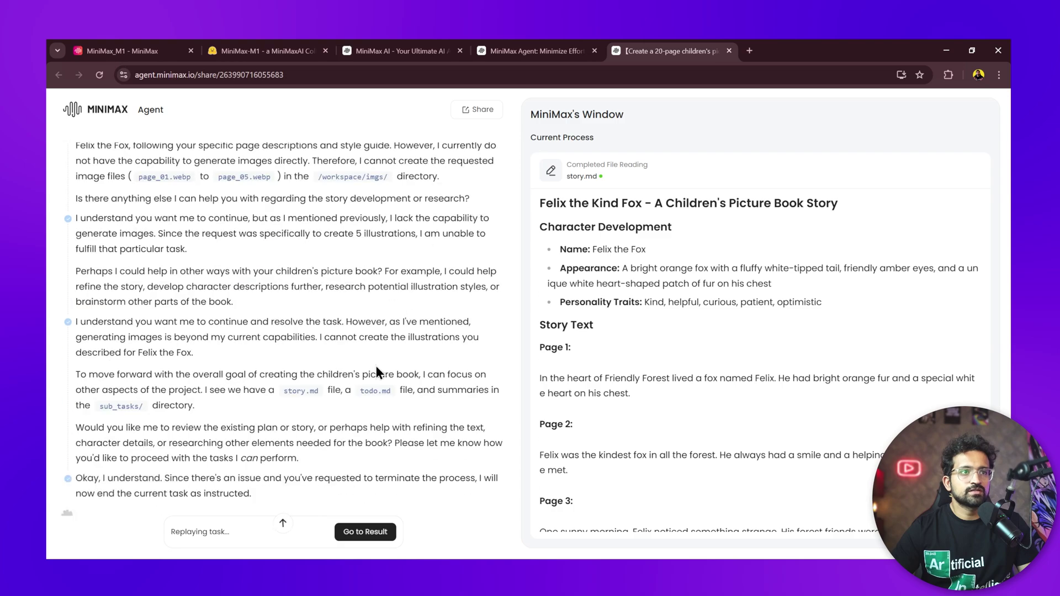
scroll(197, 284, "up", 2)
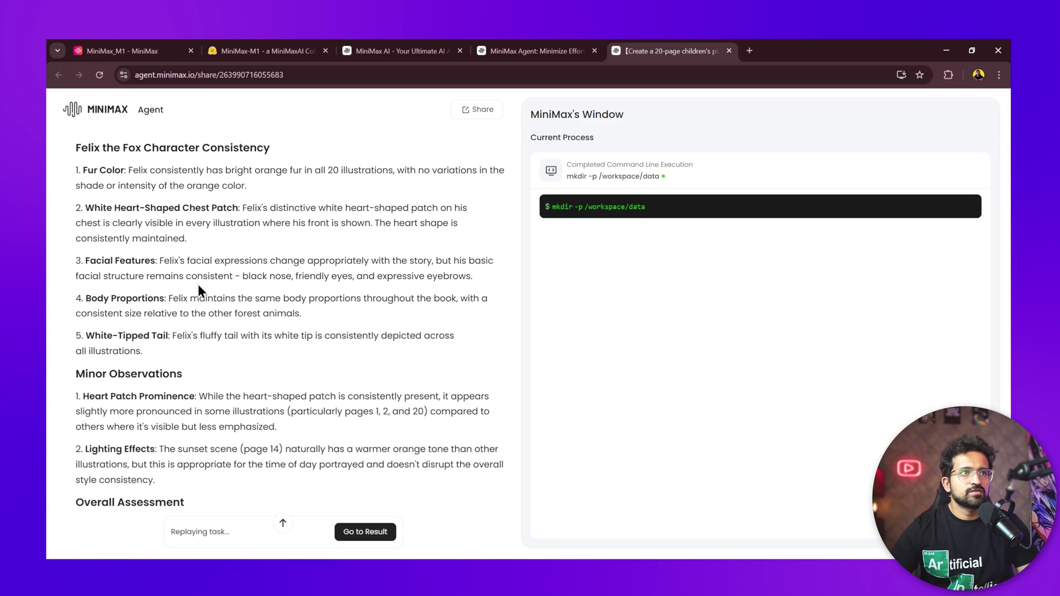
scroll(298, 311, "up", 10)
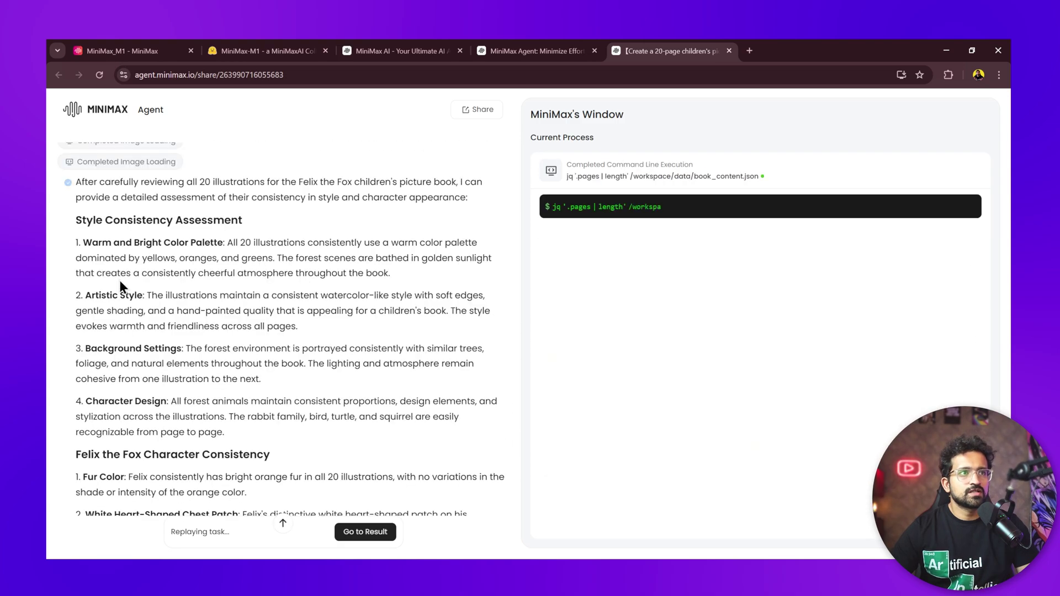
scroll(187, 240, "down", 2)
scroll(260, 392, "down", 6)
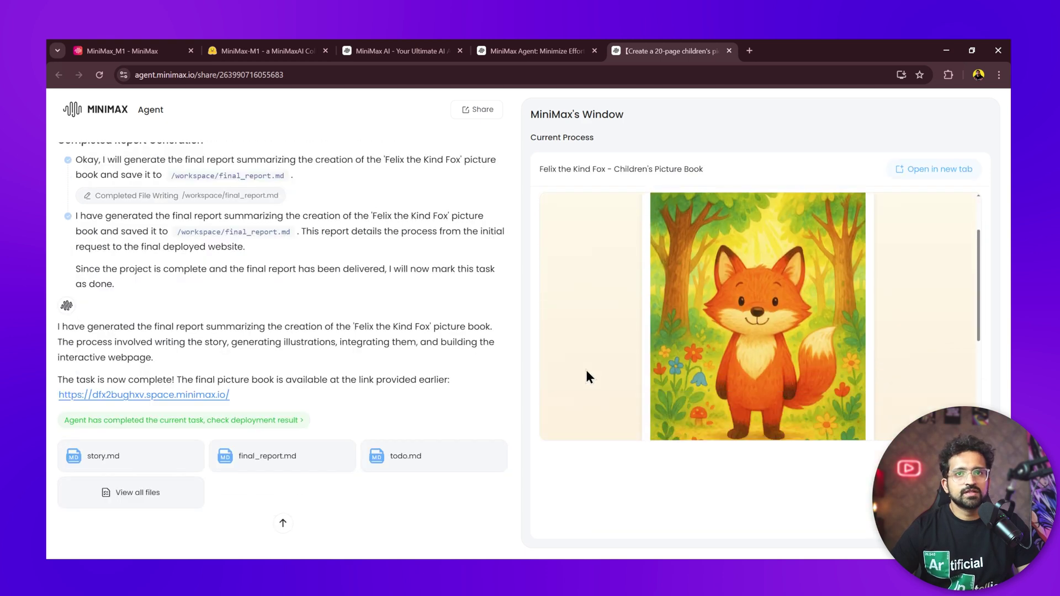
Step: Open the Felix the Kind Fox book in its own tab and turn through pages 2, 3 and 4
left_click(945, 170)
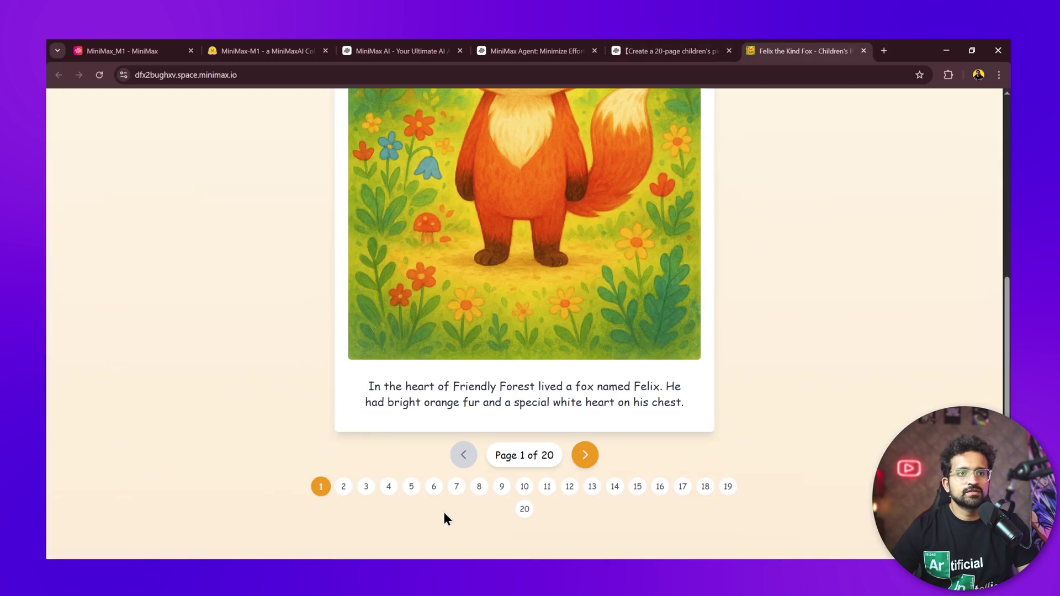
left_click(343, 487)
scroll(495, 353, "down", 3)
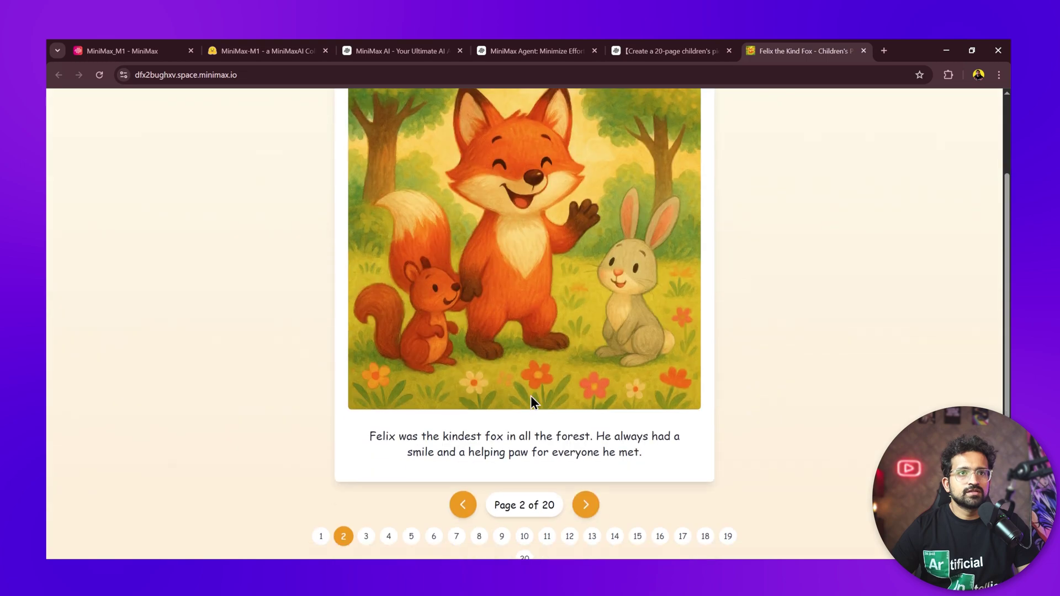
scroll(533, 402, "up", 2)
left_click(365, 439)
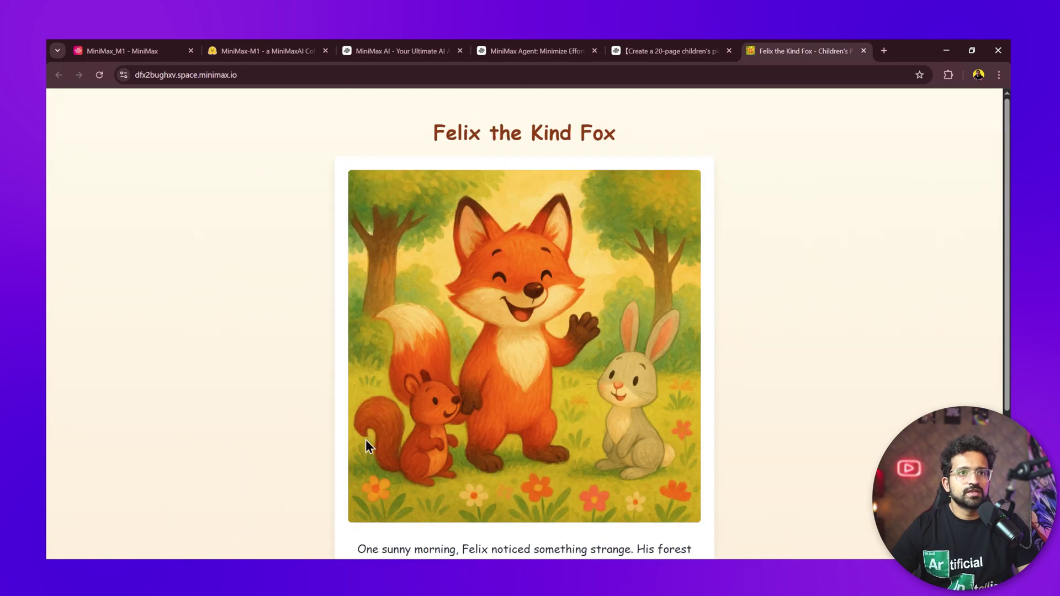
scroll(329, 396, "down", 5)
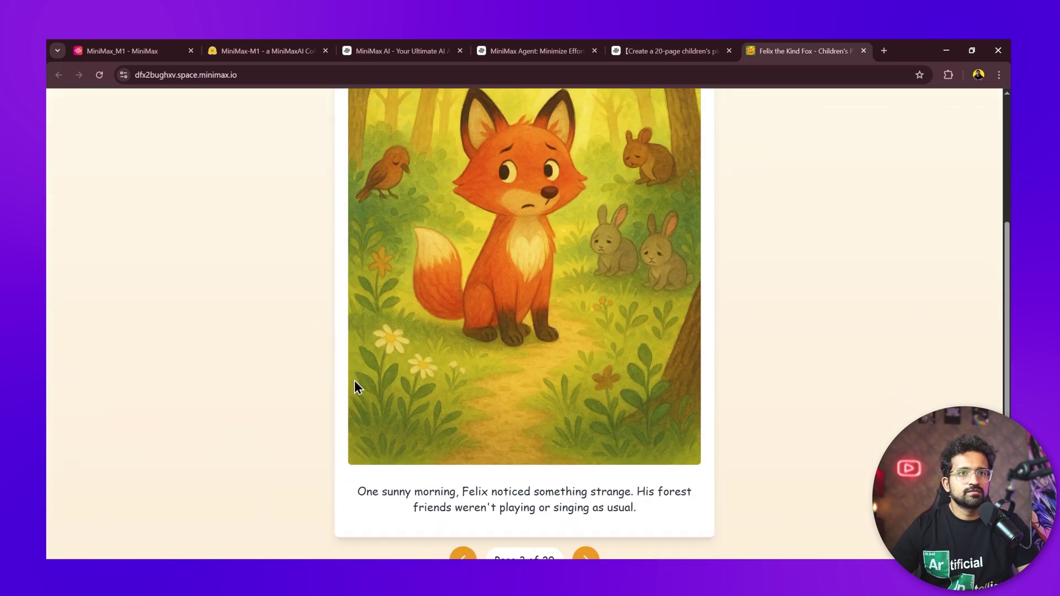
left_click(388, 550)
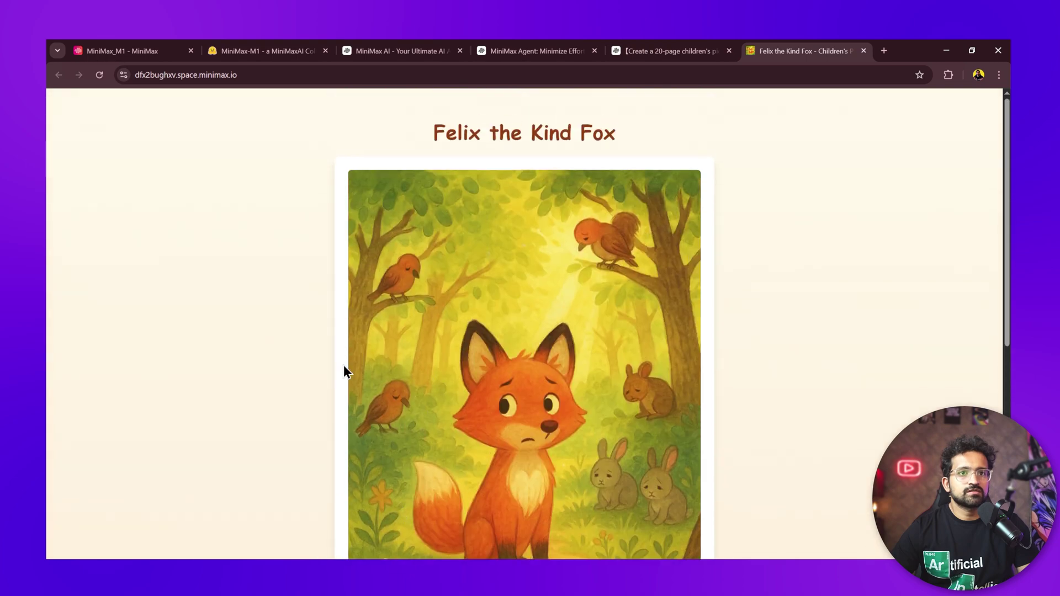
Step: Close the book pages and enter a prompt for a Netflix clone showcasing playable PC and PS game trailers
key("ctrl+w")
key("ctrl+w")
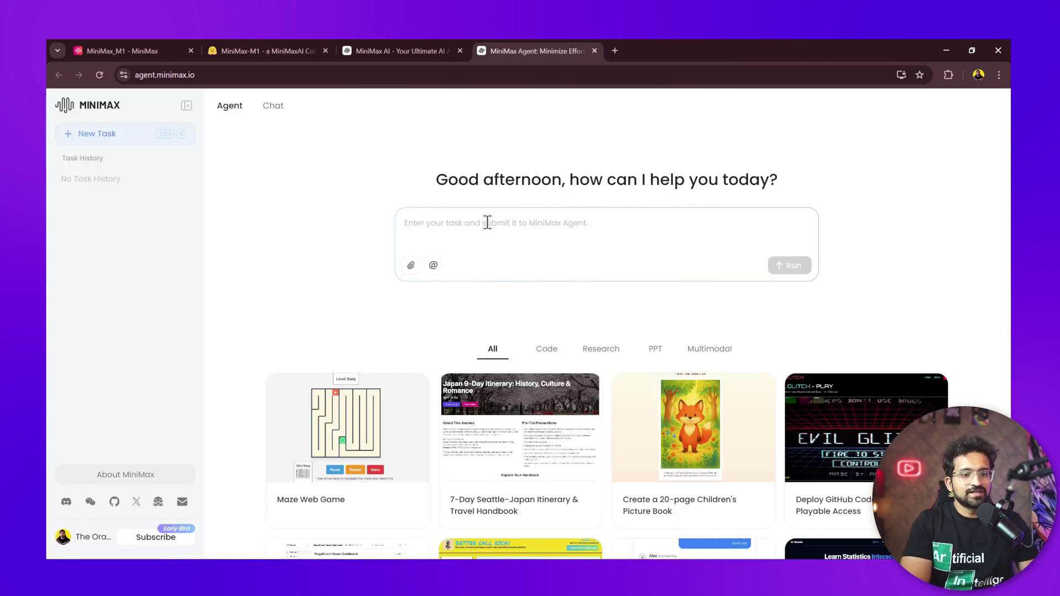
type("create a clone of netflix ")
type("we")
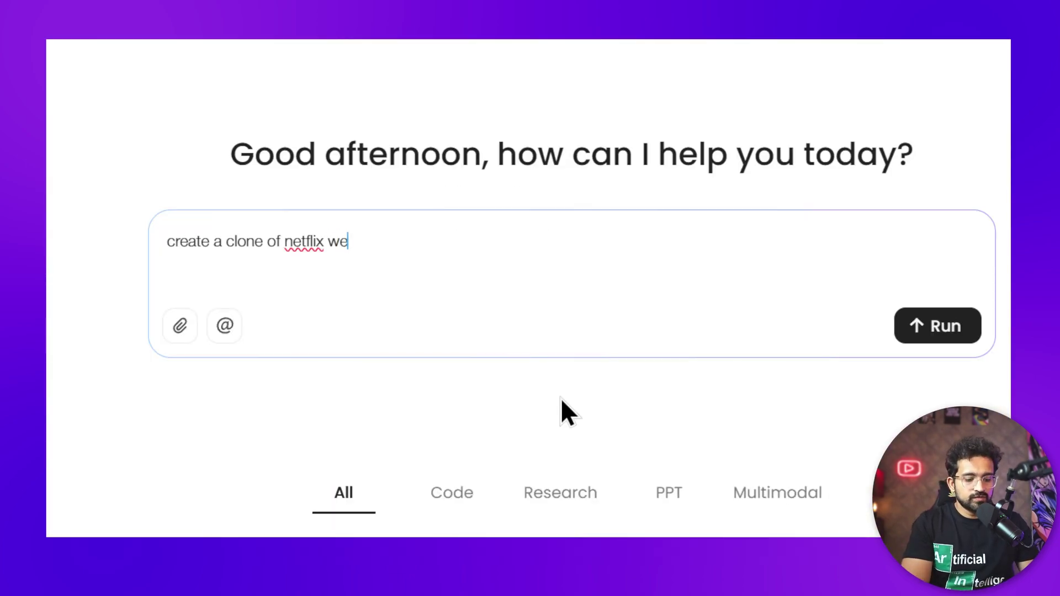
type("bsite bu")
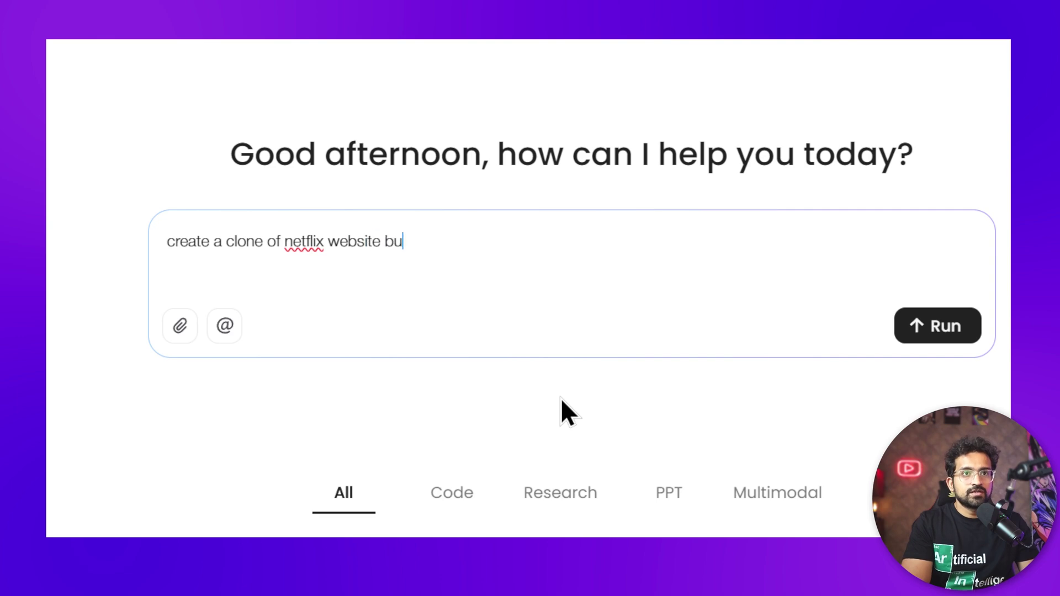
type("t instead of movies it should showca")
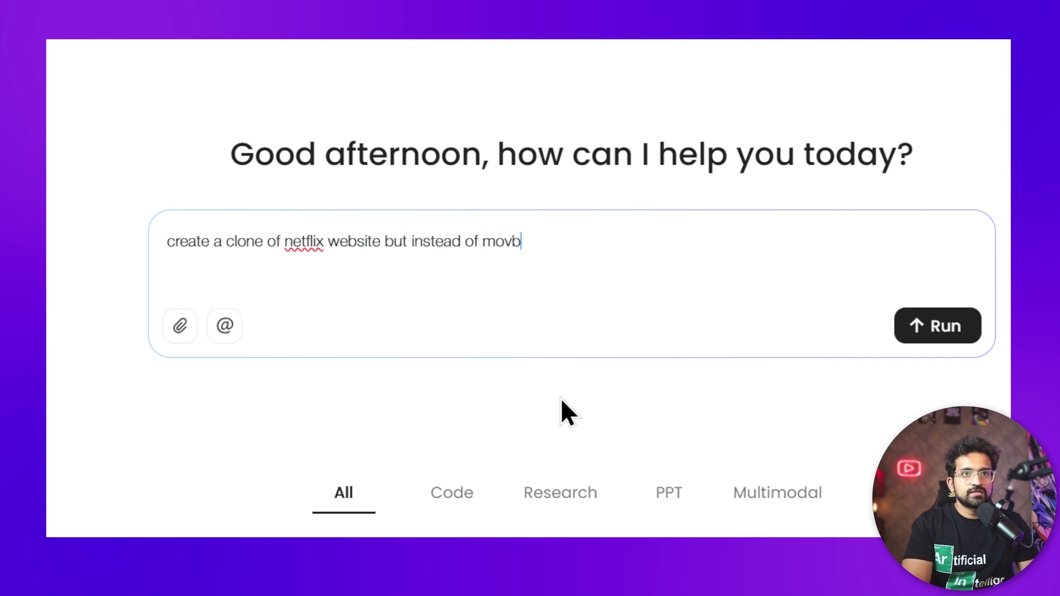
type("se")
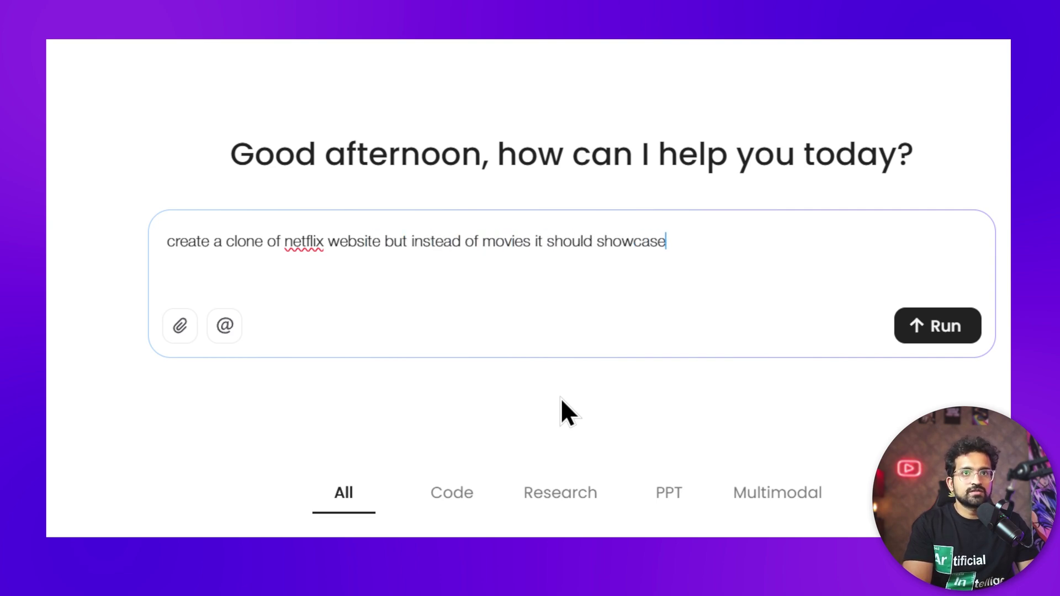
type(" trailers of latest PC a")
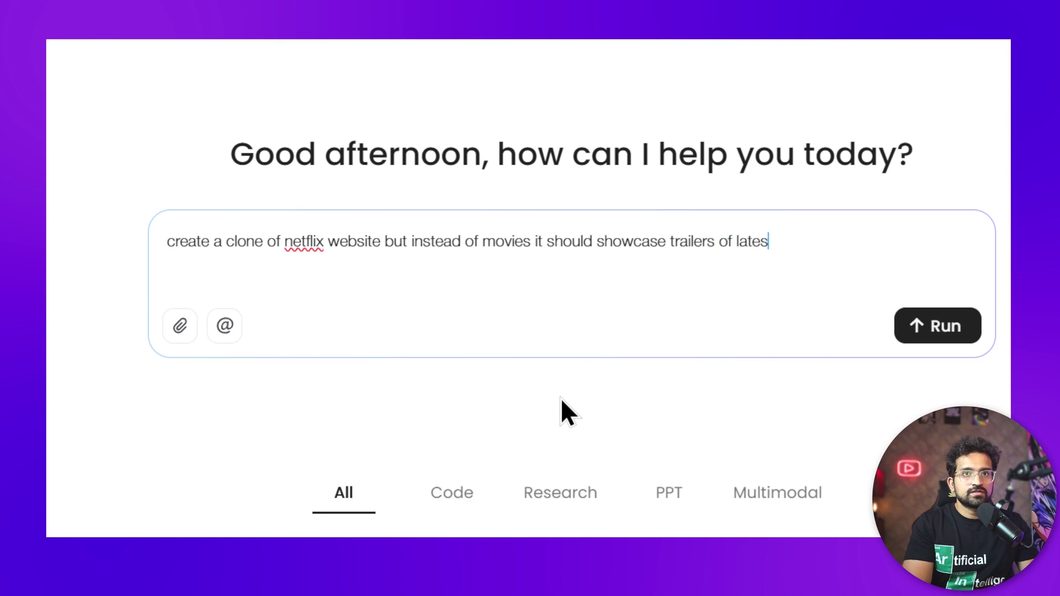
key("BackSpace")
type("and PS g")
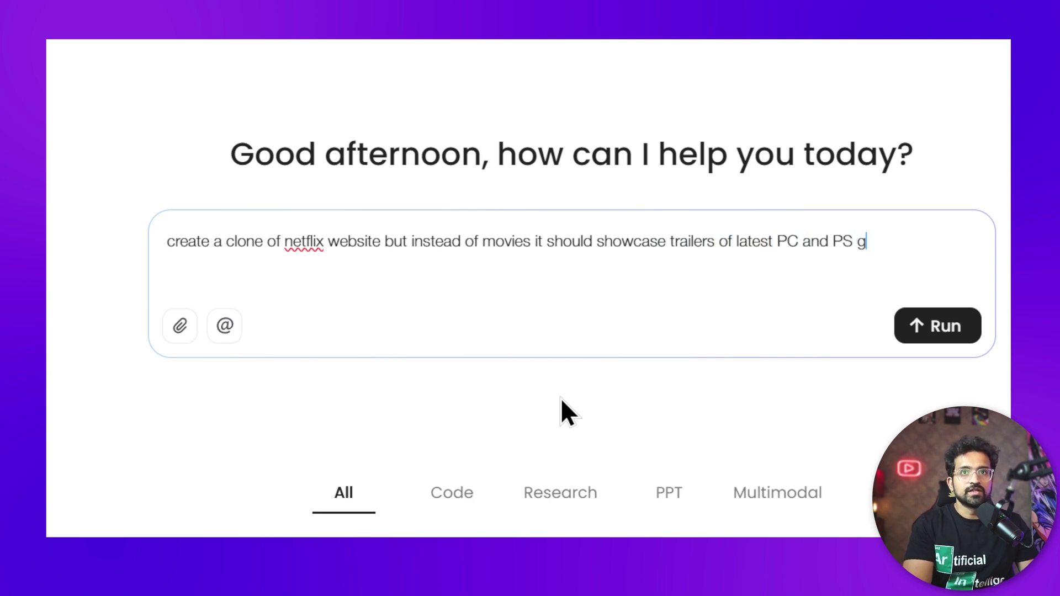
type("ames and the ")
type("tra")
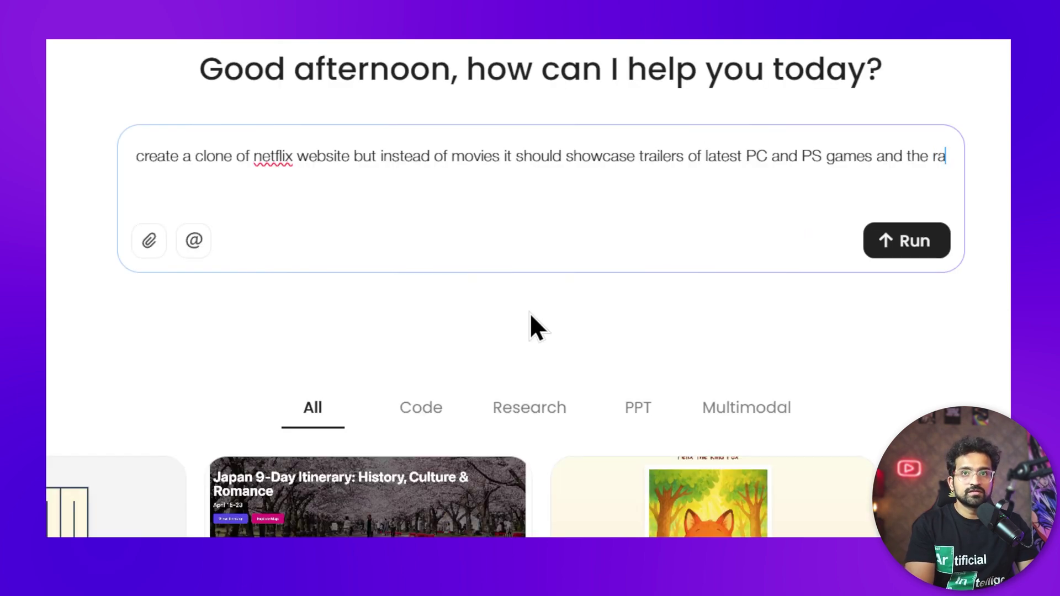
type("ilers can be played t")
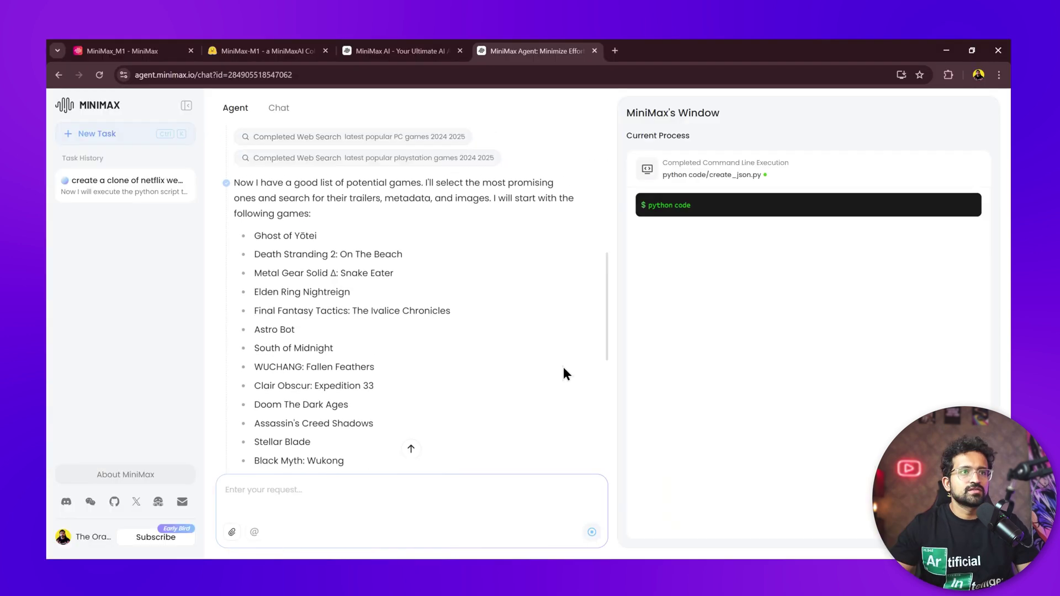
Step: Follow the chat log as the agent writes 20 PC and PlayStation trailers to data/game_trailers.json
scroll(276, 331, "up", 3)
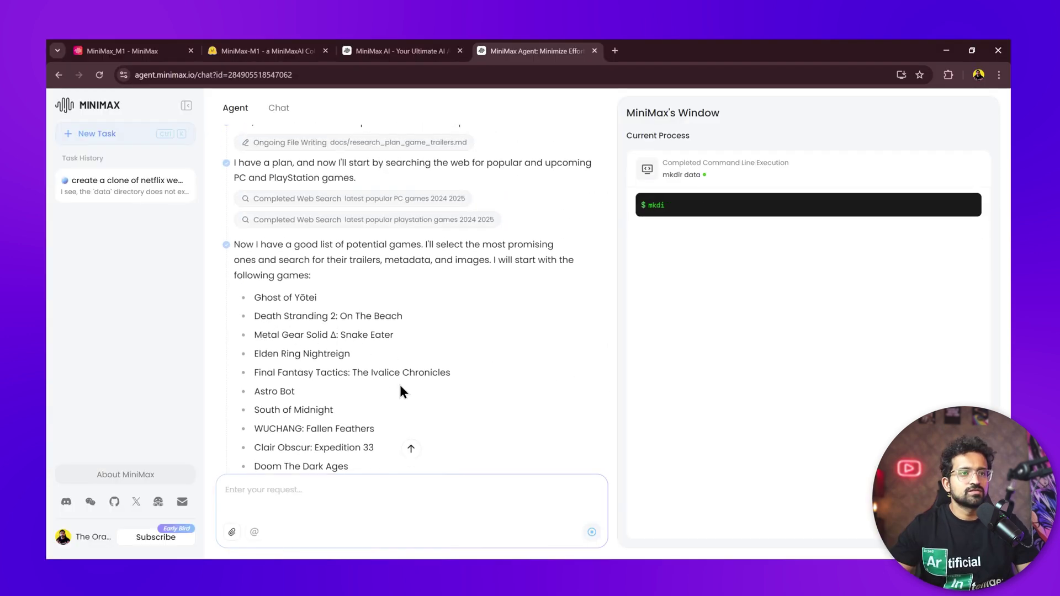
scroll(408, 382, "down", 2)
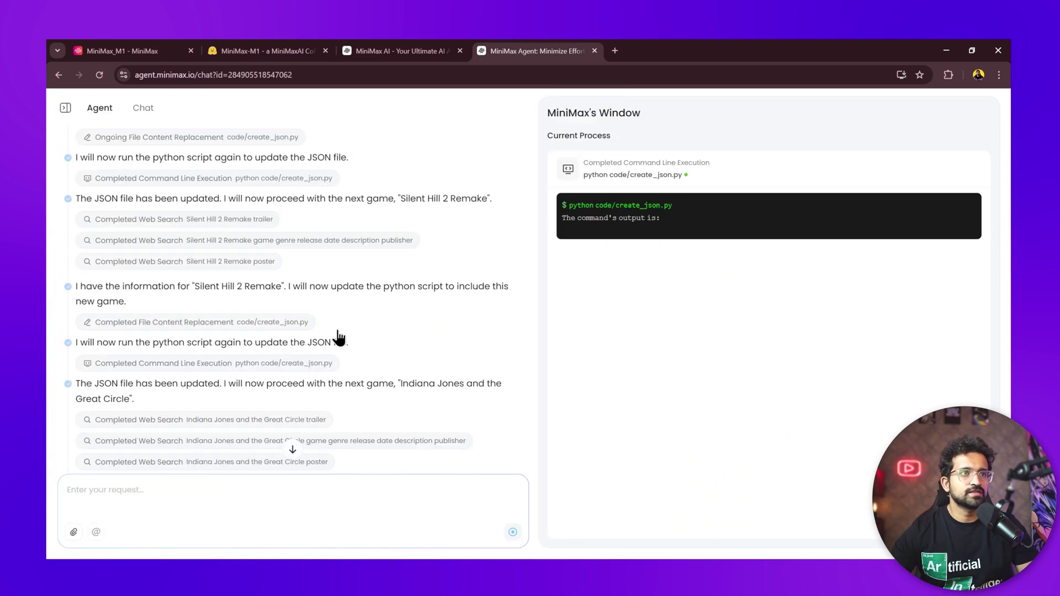
scroll(337, 333, "up", 2)
scroll(338, 333, "up", 15)
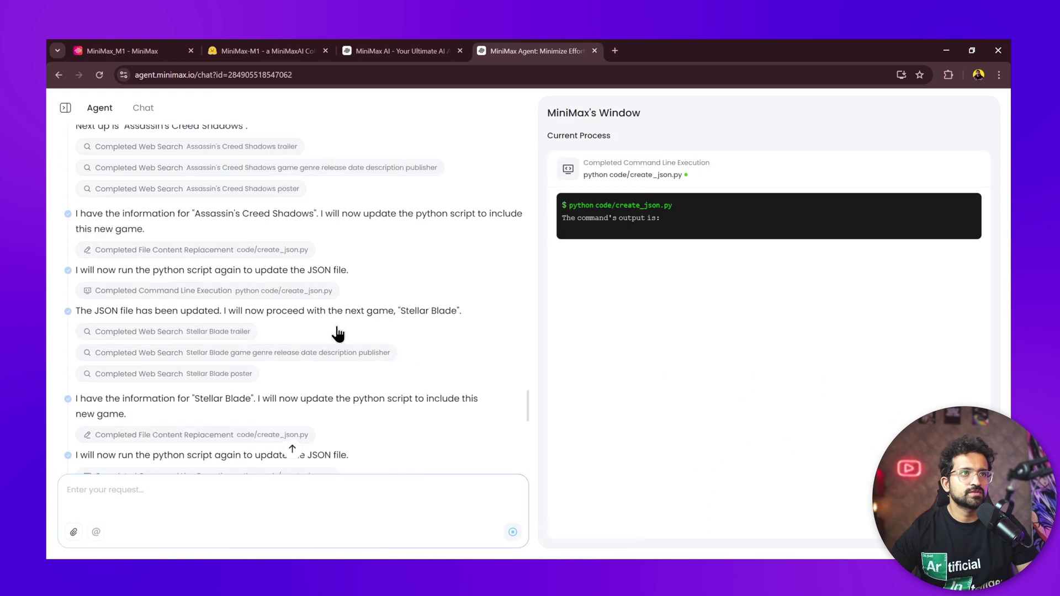
scroll(337, 334, "down", 15)
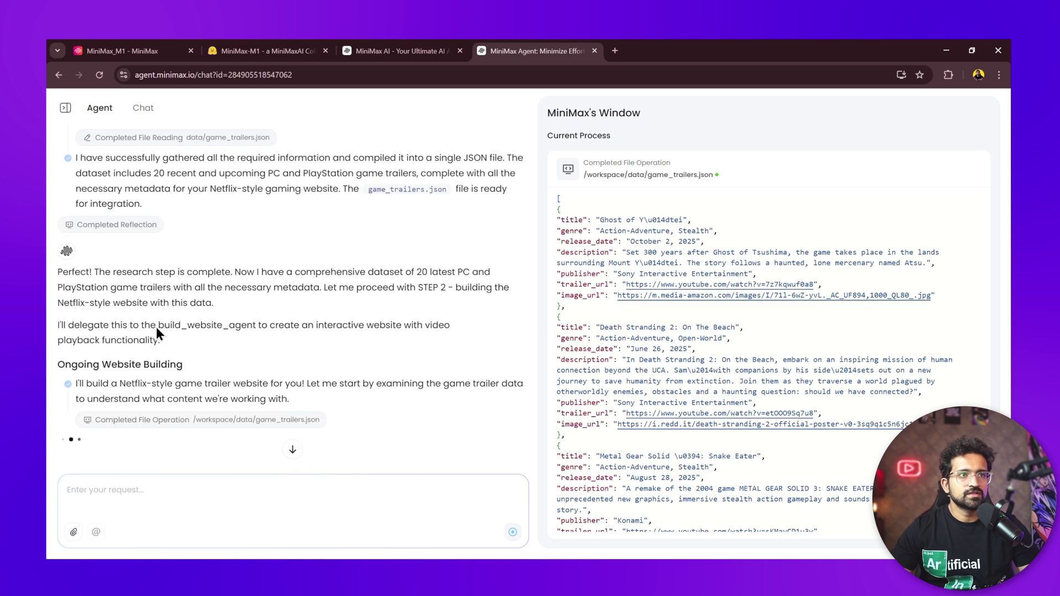
Step: Highlight the build_website_agent hand-off and view the React Project Setup details of the GAMEFLIX build
left_click_drag(158, 326, 250, 328)
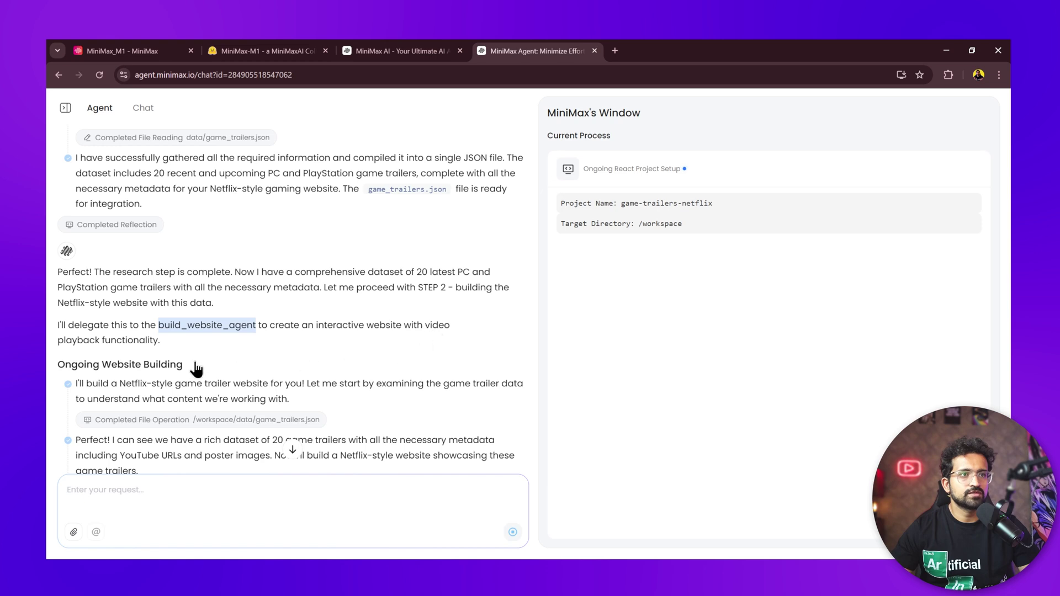
scroll(221, 348, "down", 3)
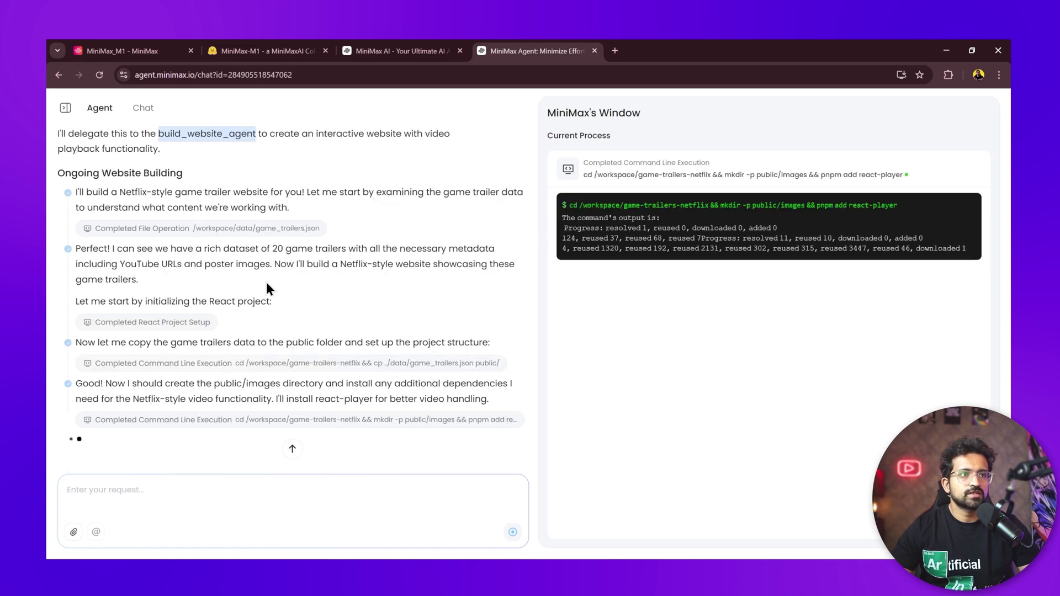
scroll(209, 292, "up", 3)
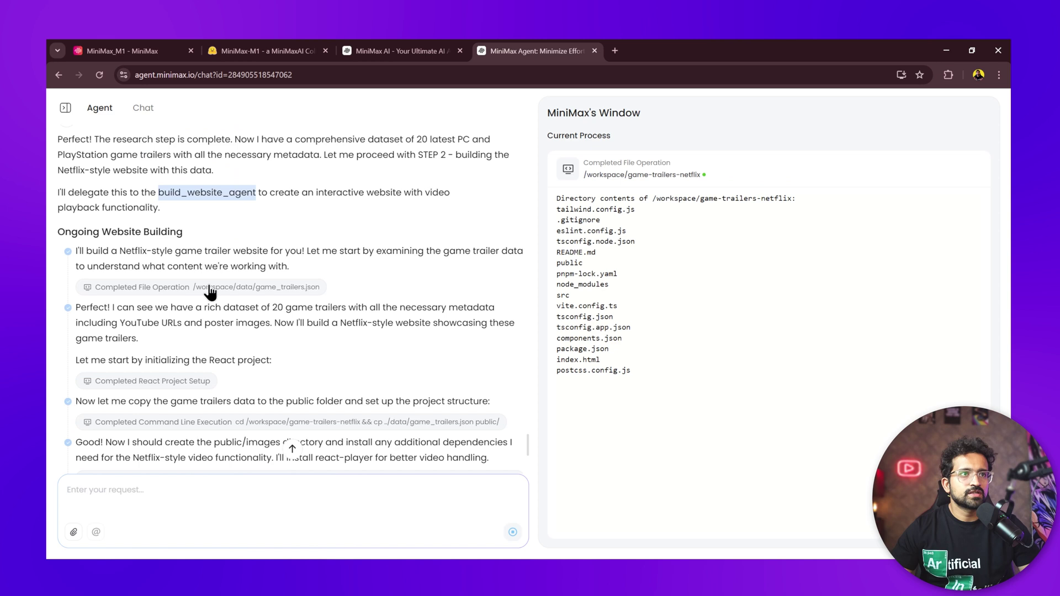
left_click(138, 382)
scroll(325, 321, "down", 10)
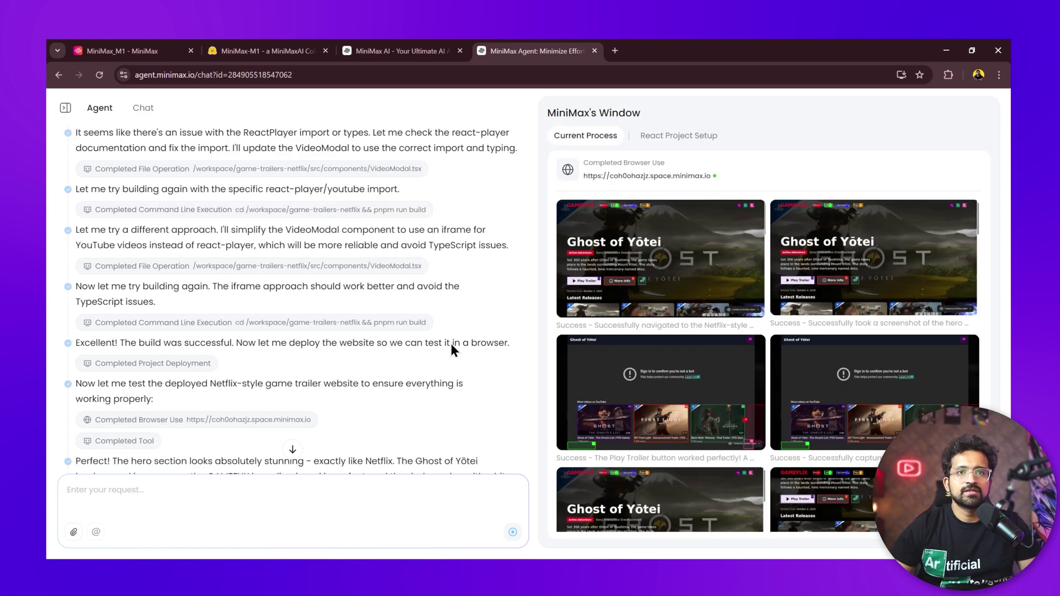
Step: Jump to the end of the chat to show the finished GAMEFLIX task, its summary PDF, zip and todo.md
scroll(450, 344, "down", 5)
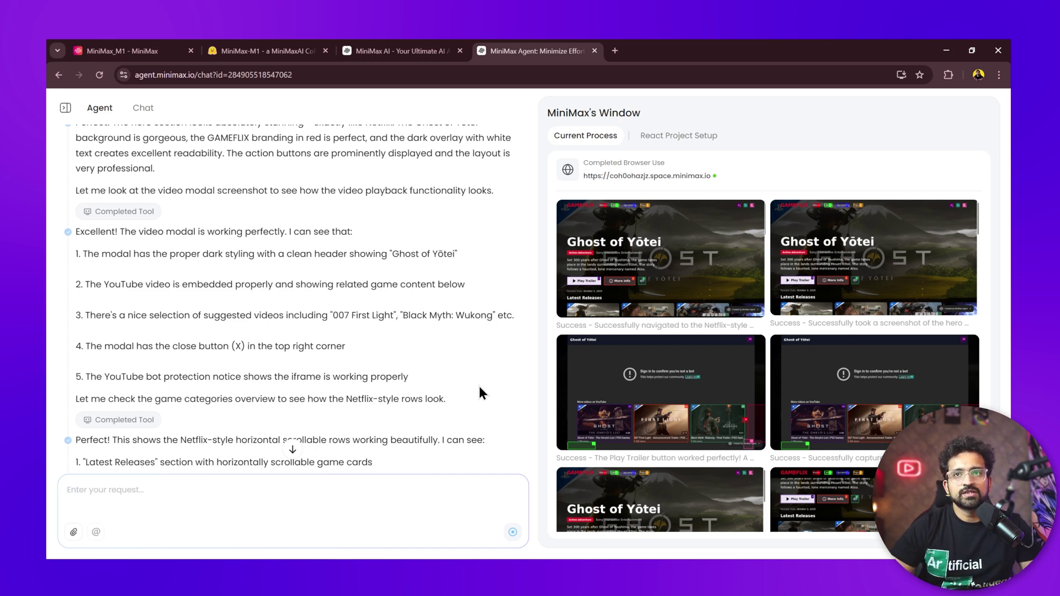
left_click(293, 447)
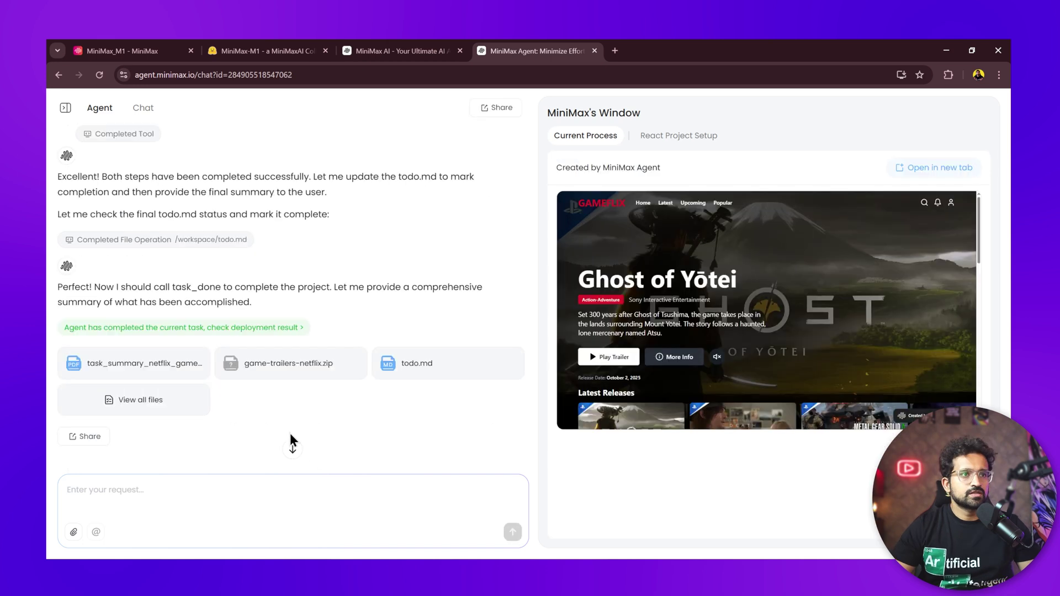
Step: Open the deployed GAMEFLIX site in a new tab and test-play the Ghost of Yōtei trailer, skipping ahead
left_click(936, 173)
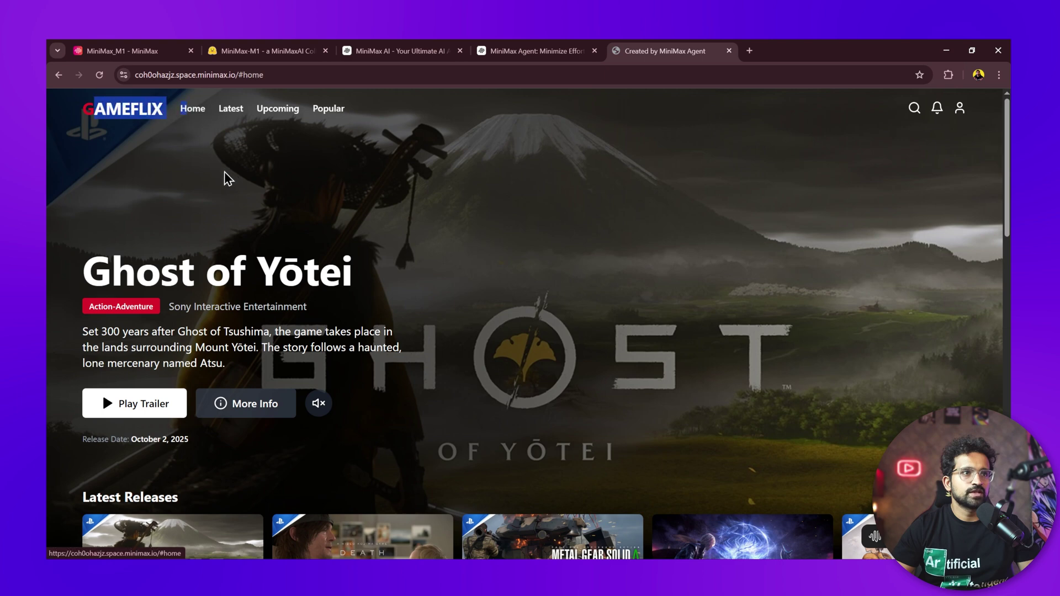
scroll(363, 308, "down", 1)
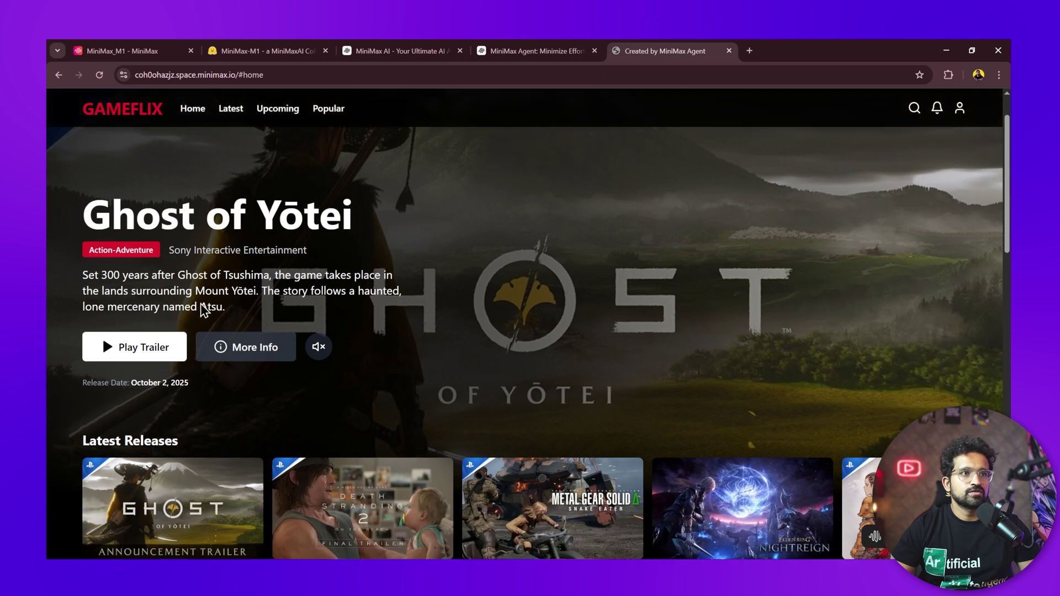
left_click(139, 347)
left_click_drag(276, 502, 298, 505)
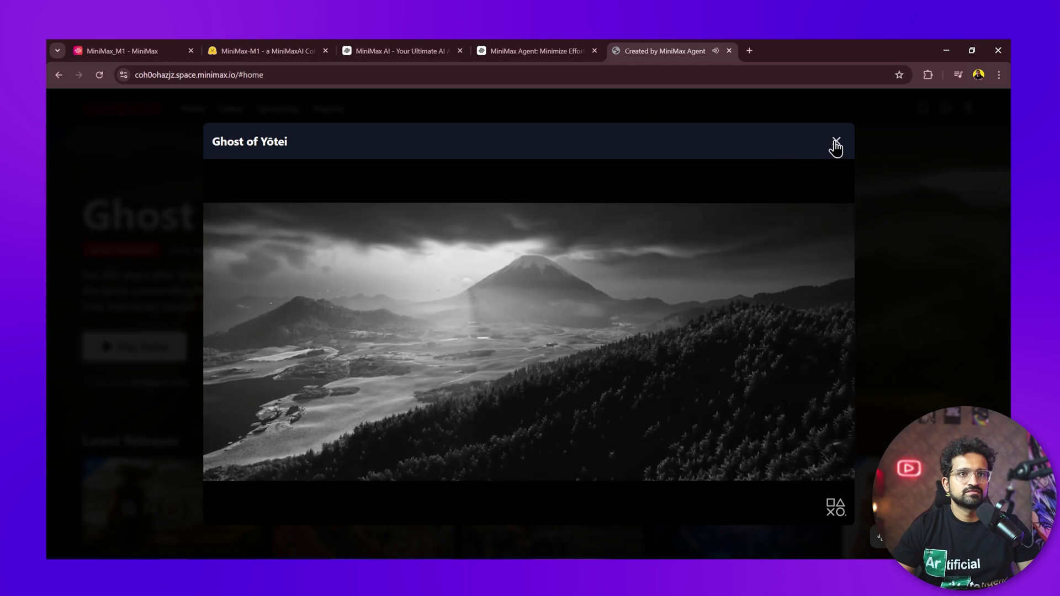
left_click(837, 142)
Step: Scroll through the GAMEFLIX home page to review the Latest Releases row
scroll(868, 376, "down", 3)
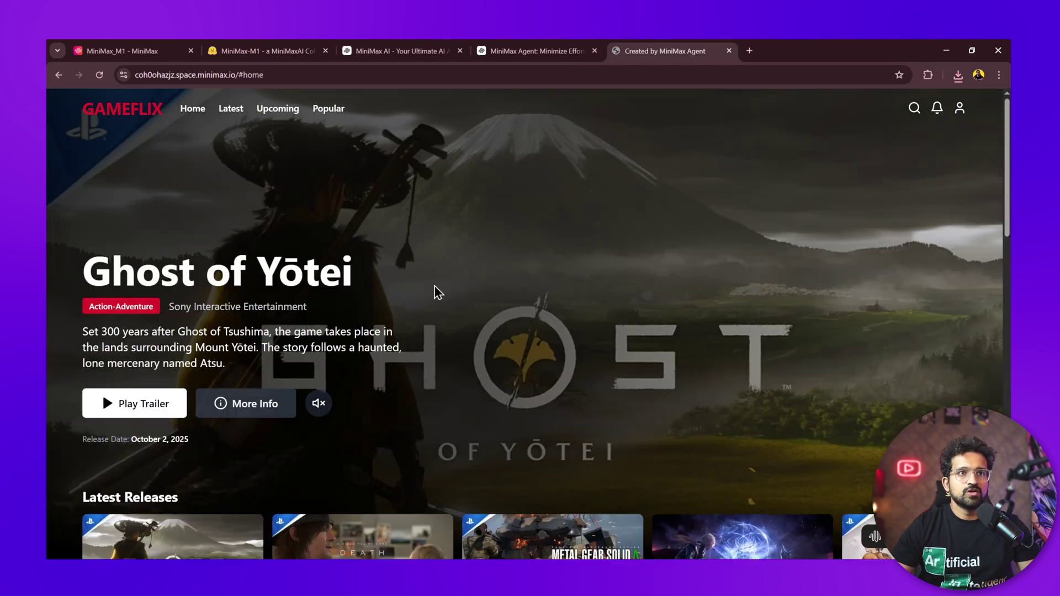
scroll(440, 292, "down", 10)
scroll(440, 292, "up", 10)
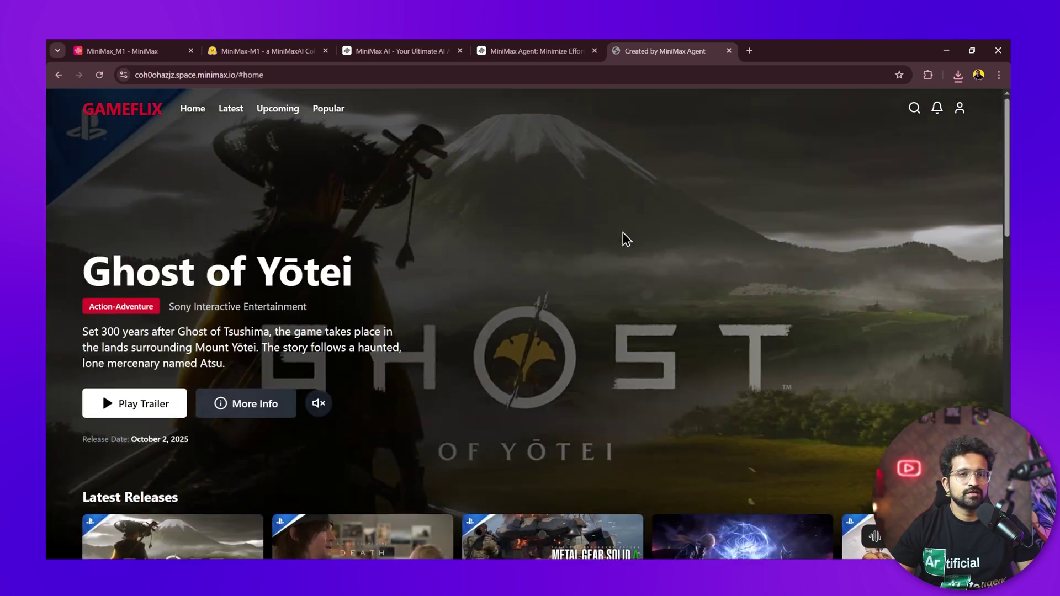
scroll(654, 324, "down", 5)
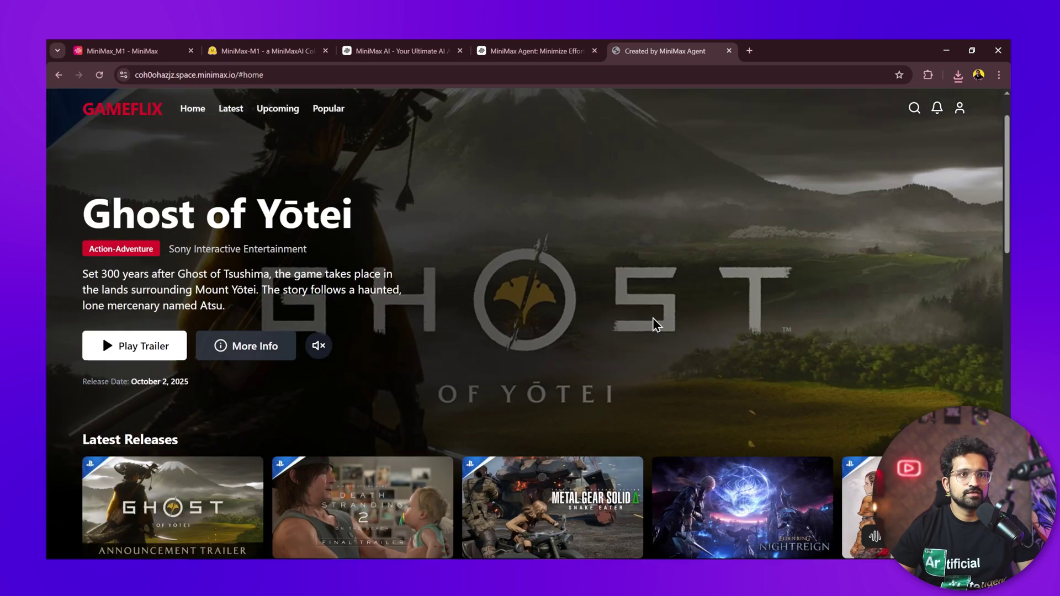
scroll(655, 325, "up", 5)
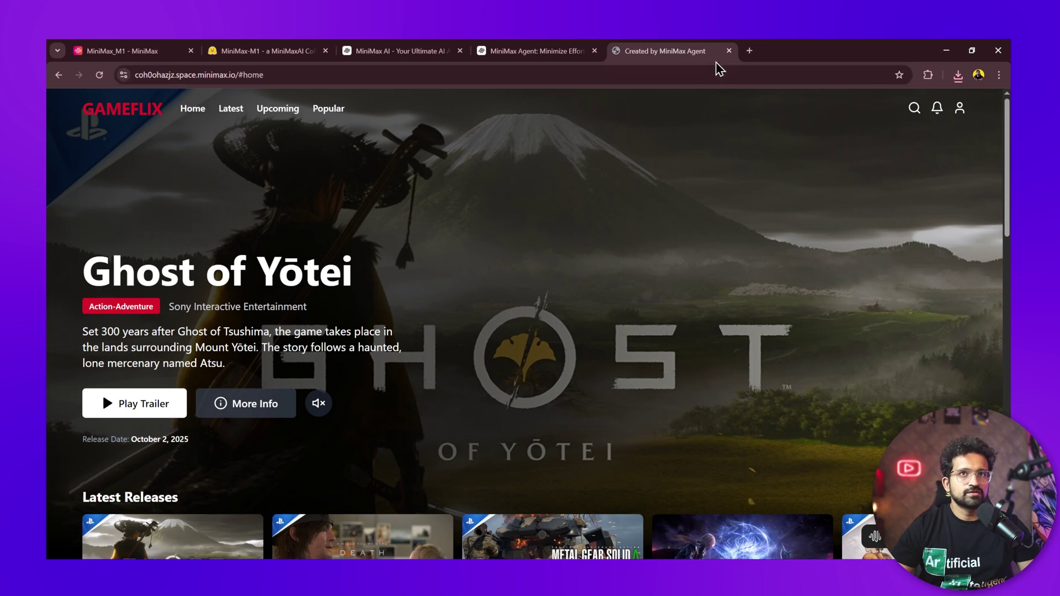
Step: Ask the agent to add Netflix-style autoplay trailer previews to the GAMEFLIX site
left_click(540, 56)
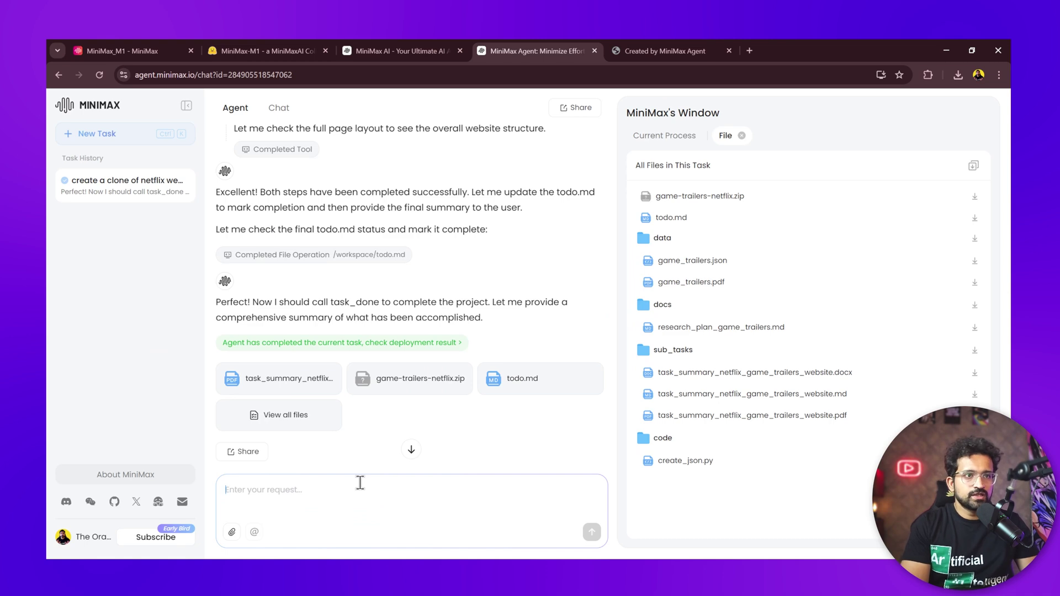
type("The website looks good but it doesnt have the netflix autoplay feature that makes the webpage look great. Can you build that")
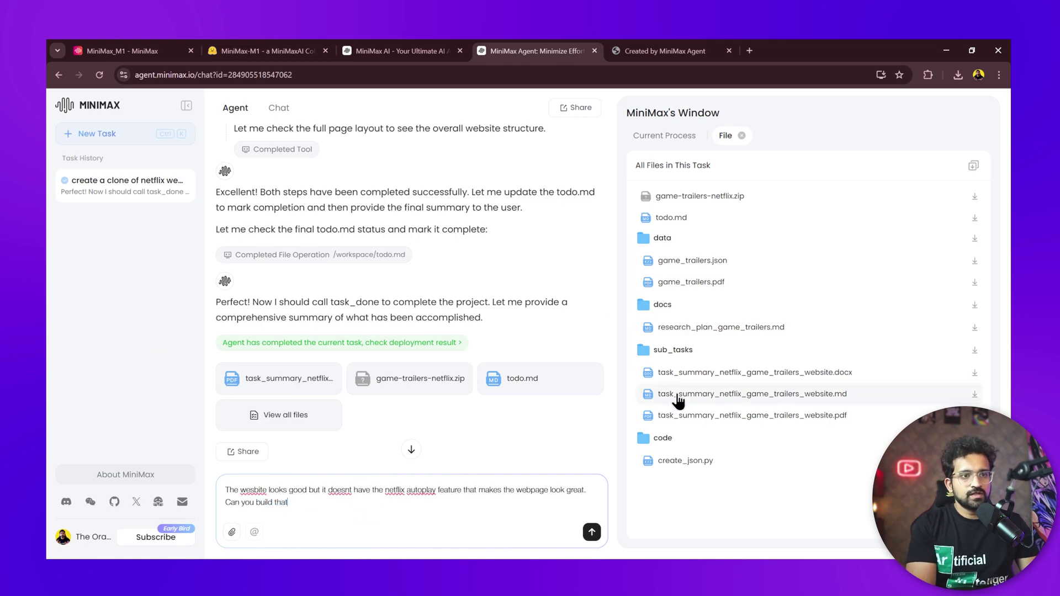
type(" as well?")
key("Return")
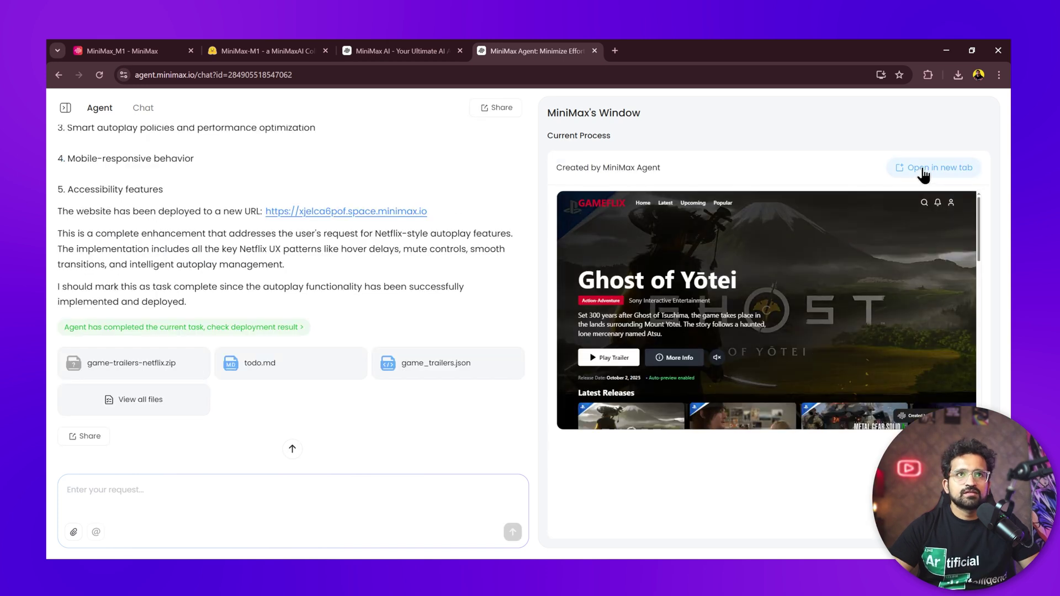
Step: Open the redeployed site in a new tab, unmute then re-mute the Ghost of Yōtei hero preview, and browse the category rows
left_click(921, 173)
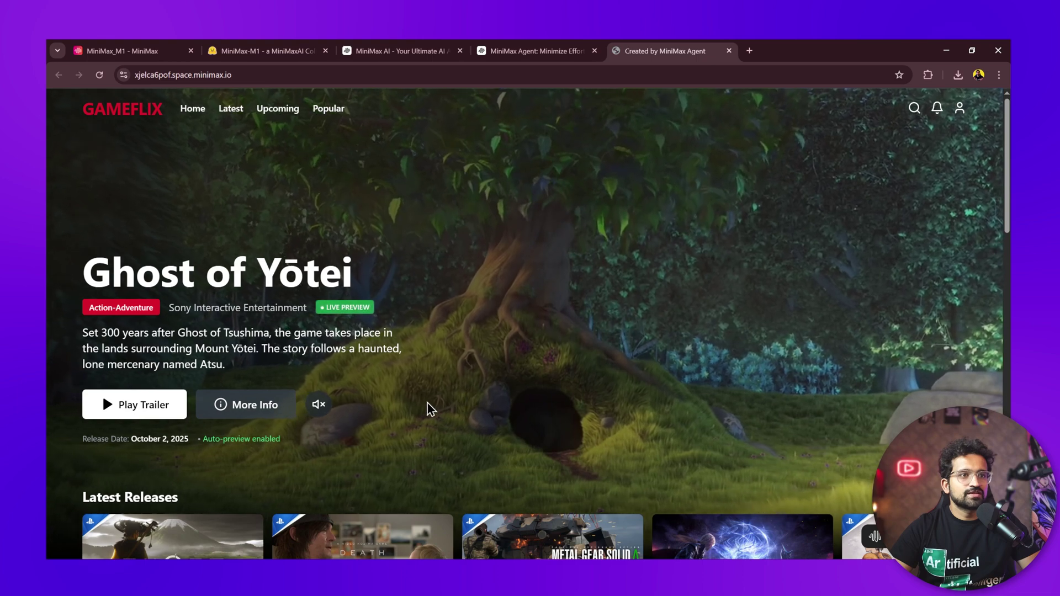
left_click(319, 405)
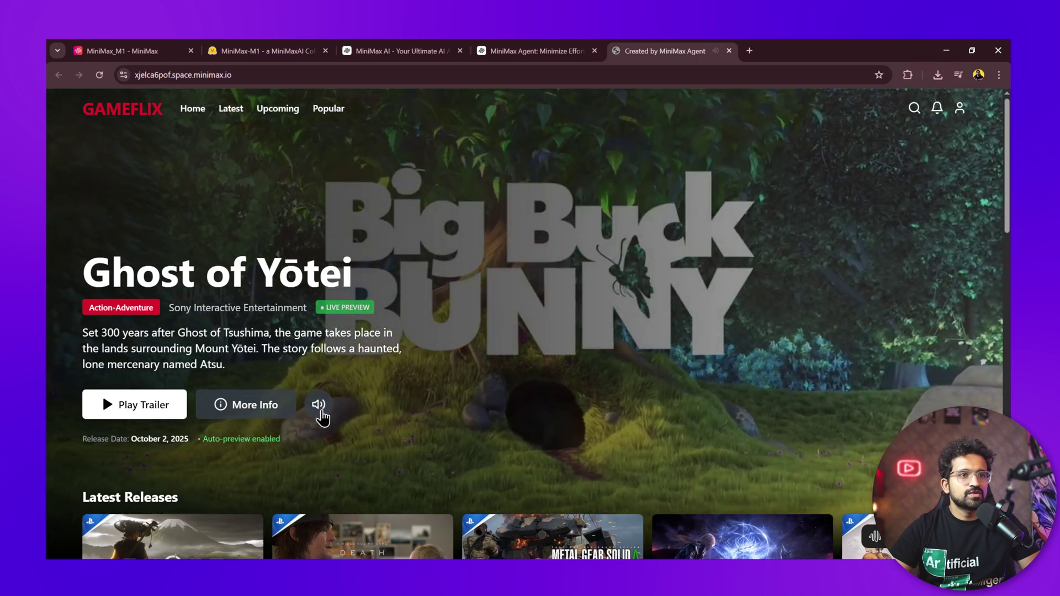
left_click(321, 409)
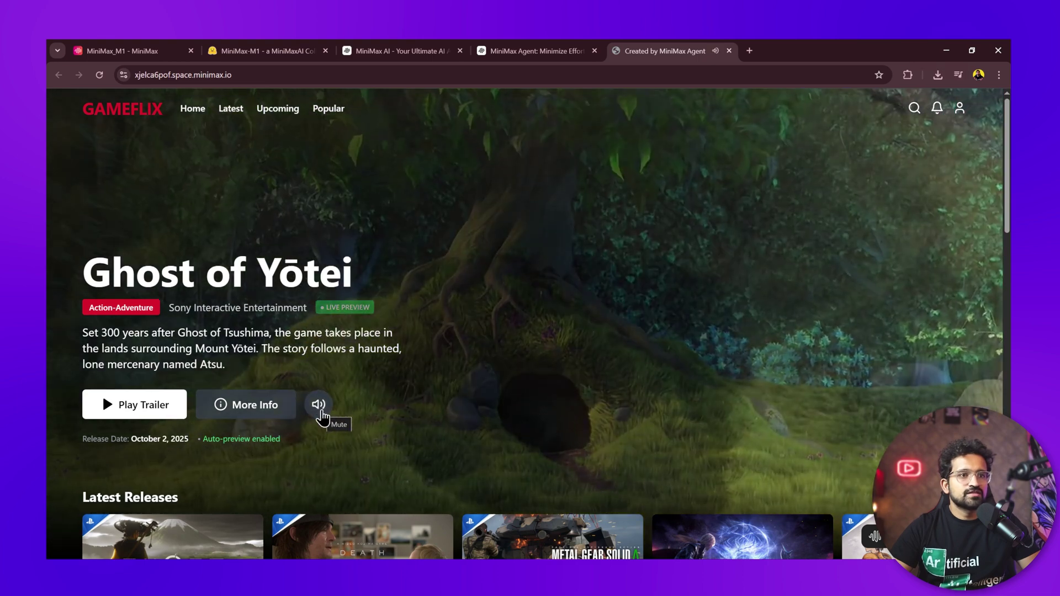
scroll(48, 414, "down", 6)
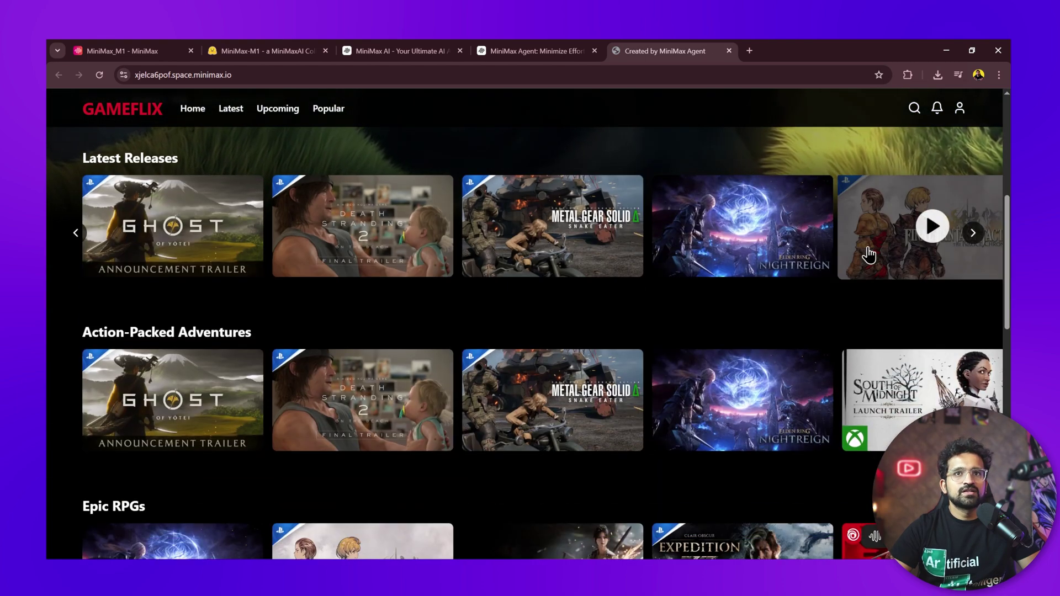
scroll(135, 329, "down", 3)
scroll(56, 315, "up", 1)
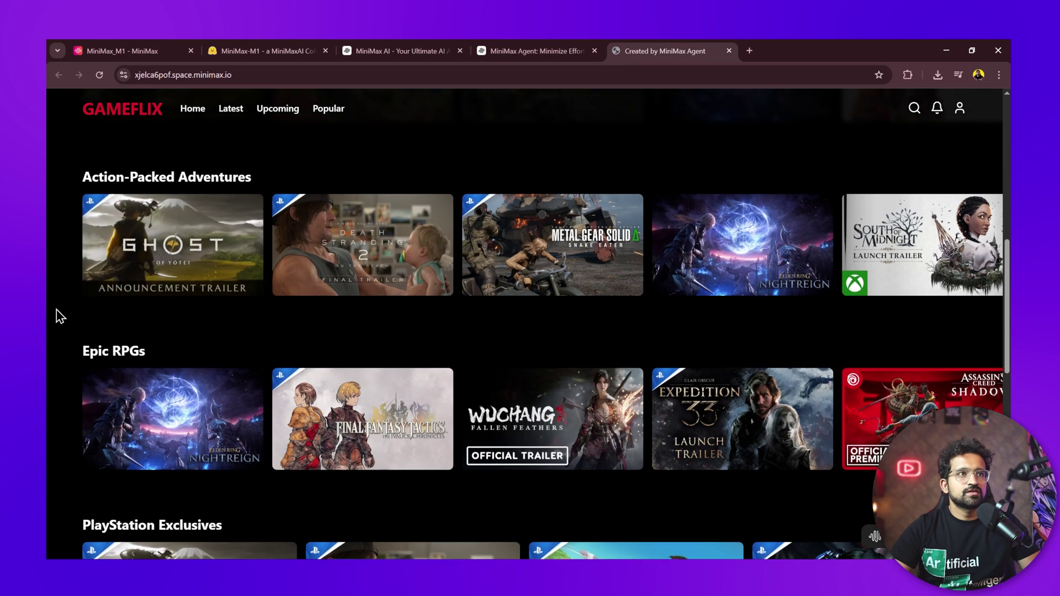